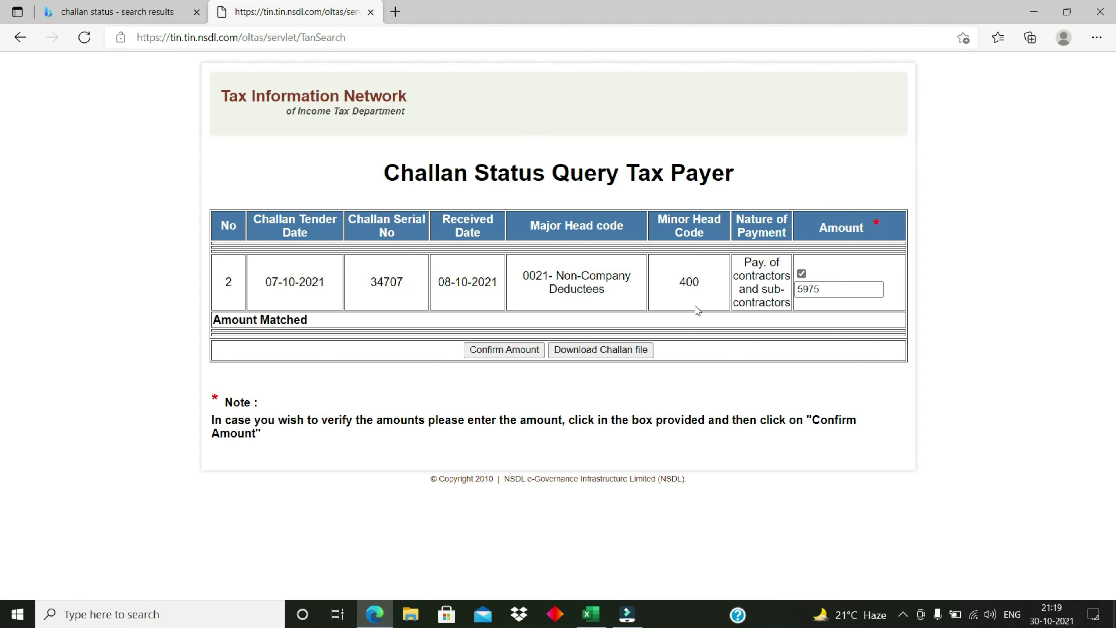
- Download the challan file for the matched challan serial 34707 with amount 5975
left_click(594, 348)
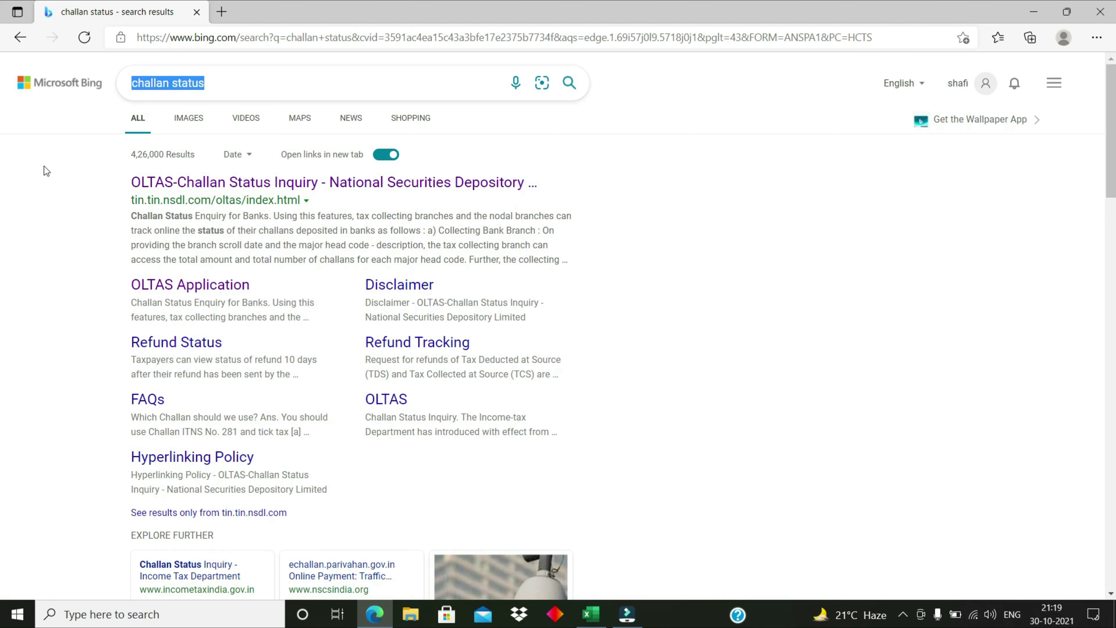
- Search Bing for 'rpu utility download' and scroll to the TIN-NSDL e-TDS result
type("RUP")
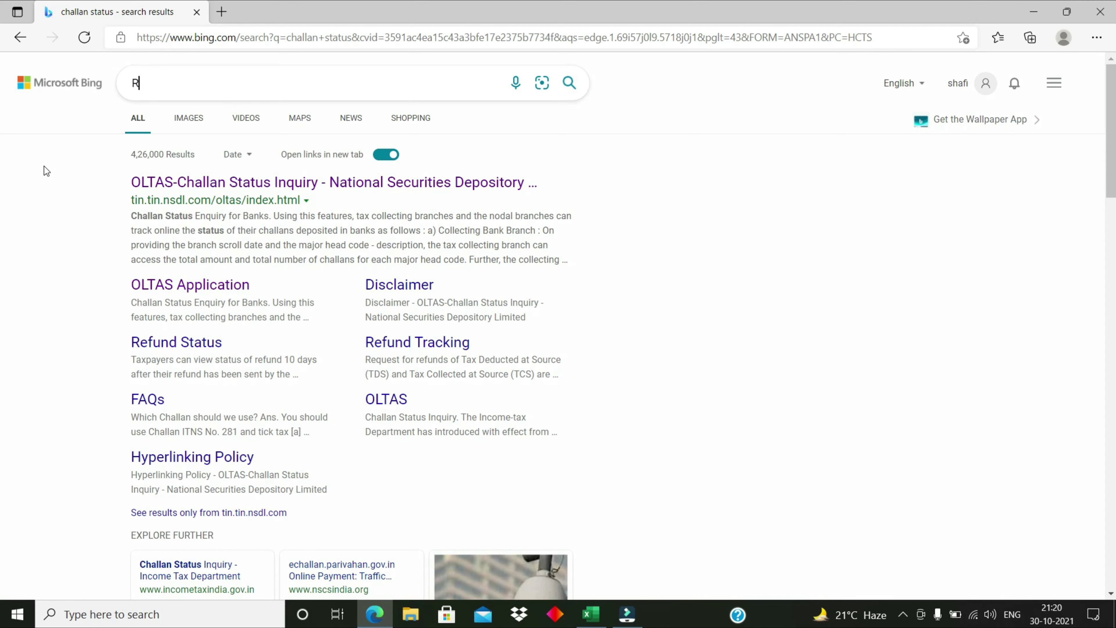
key("BackSpace")
key("BackSpace")
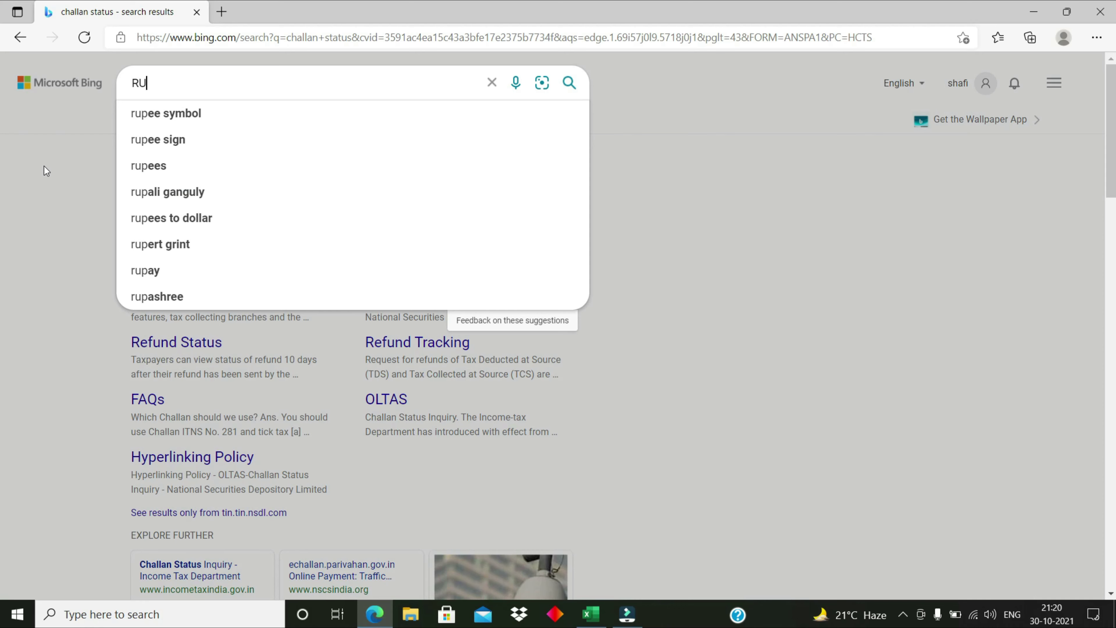
type("PU U")
type("T")
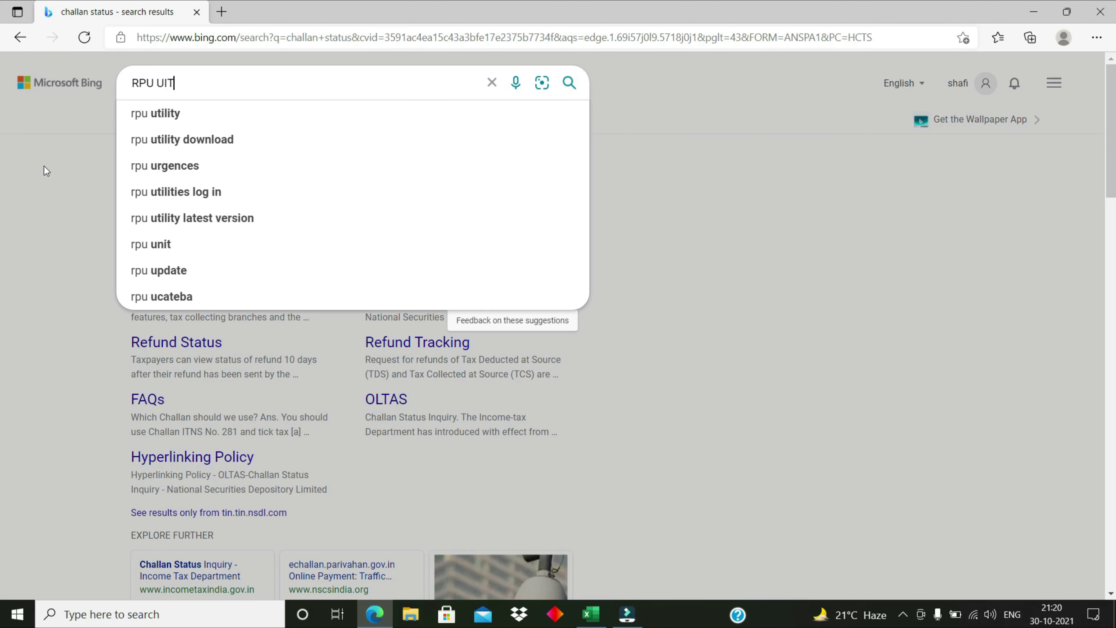
key("Down")
key("Down")
key("Return")
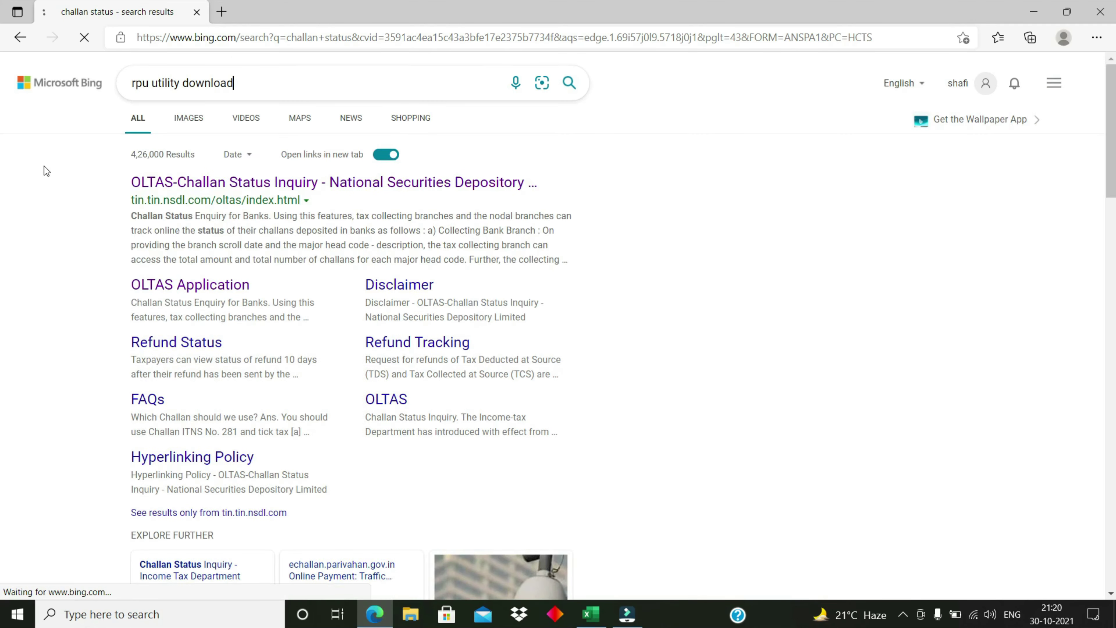
scroll(132, 200, "down", 5)
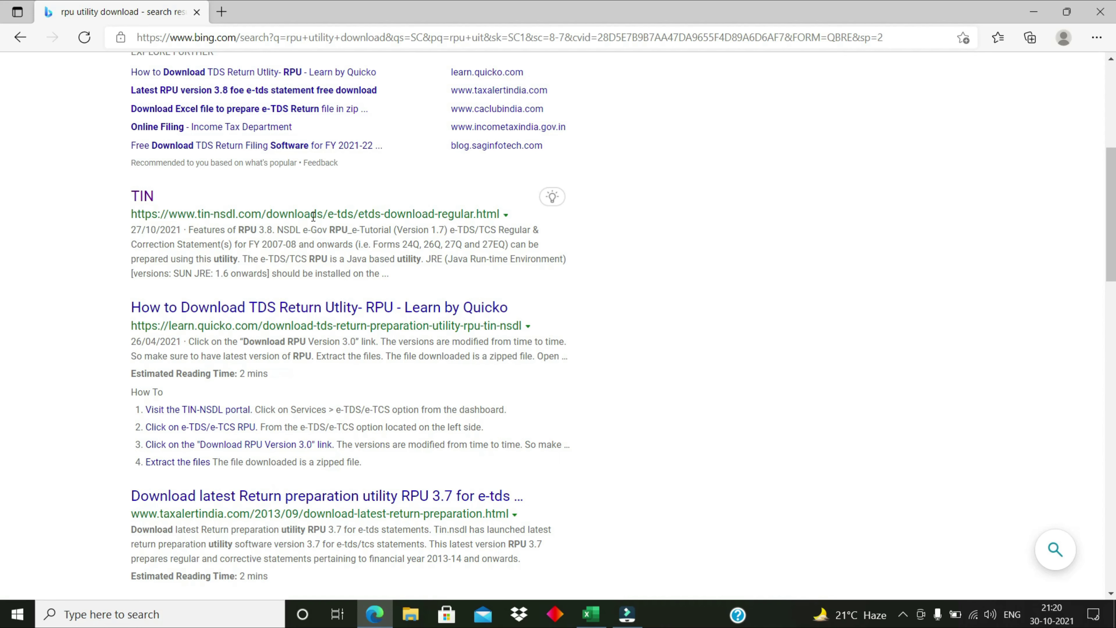
- Open TIN-NSDL's e-TDS/e-TCS Regular quarterly returns page and scroll to NSDL Return Preparation Utility
left_click(144, 202)
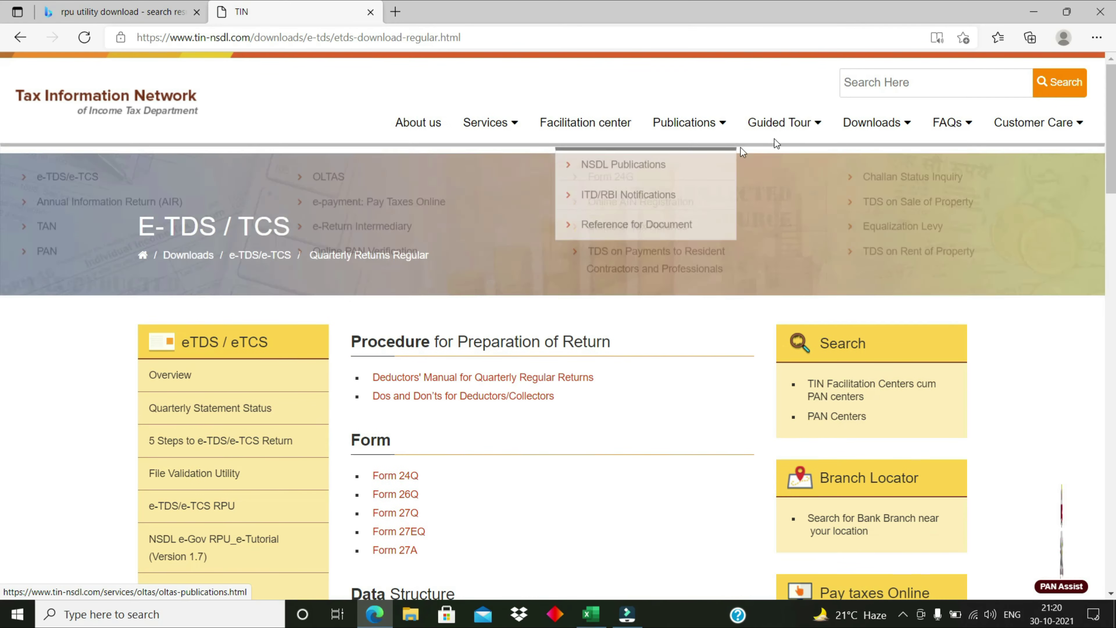
mouse_move(860, 125)
mouse_move(863, 172)
mouse_move(712, 176)
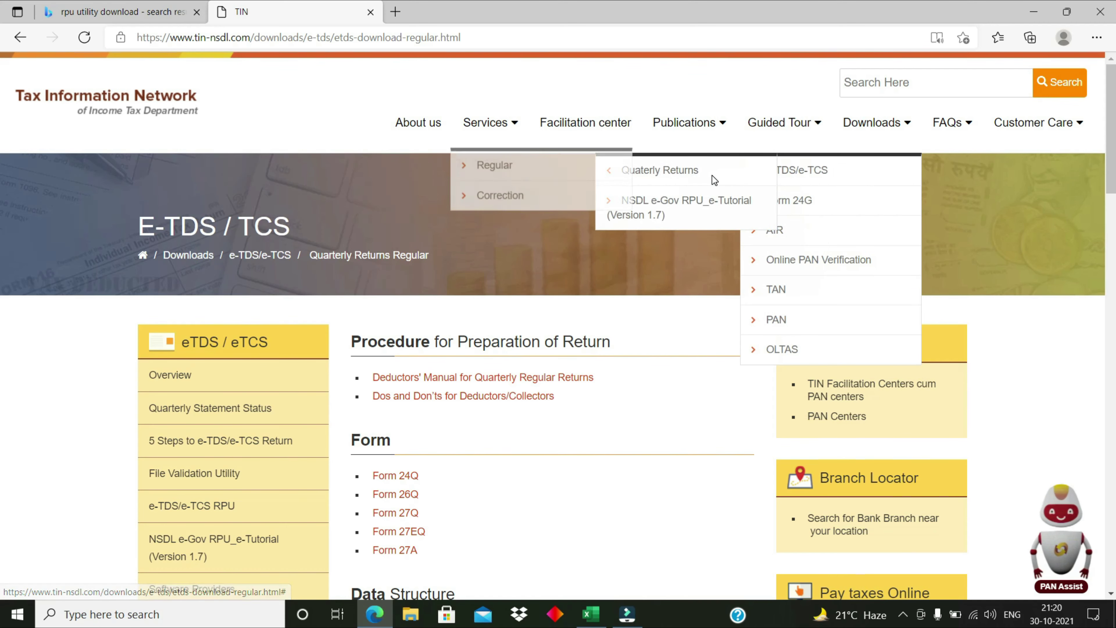
left_click(498, 175)
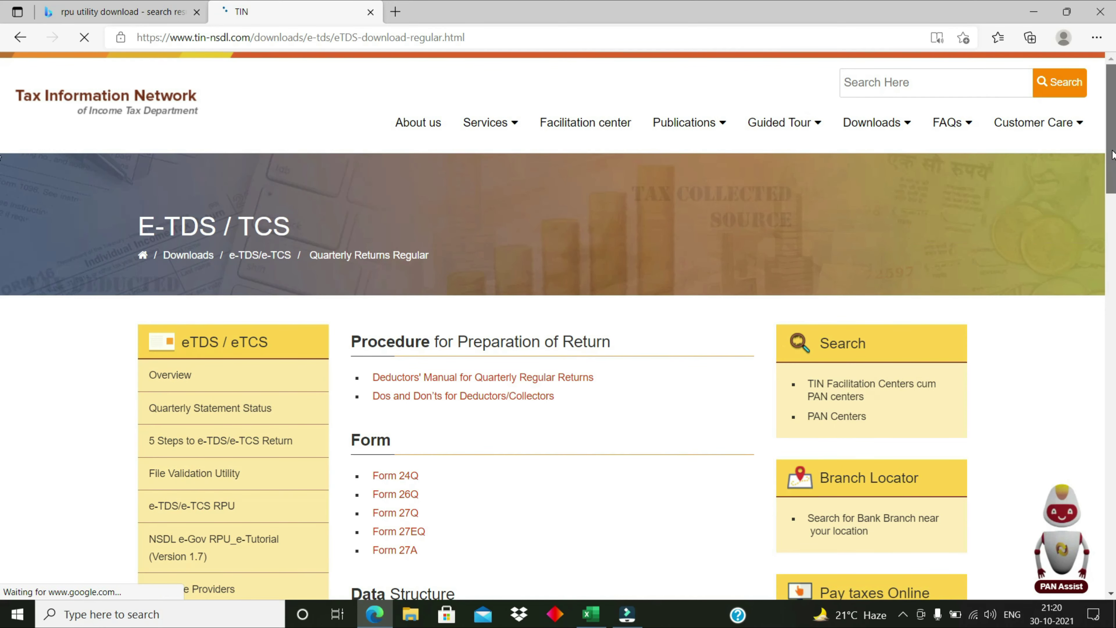
scroll(1110, 132, "down", 6)
scroll(2, 304, "down", 6)
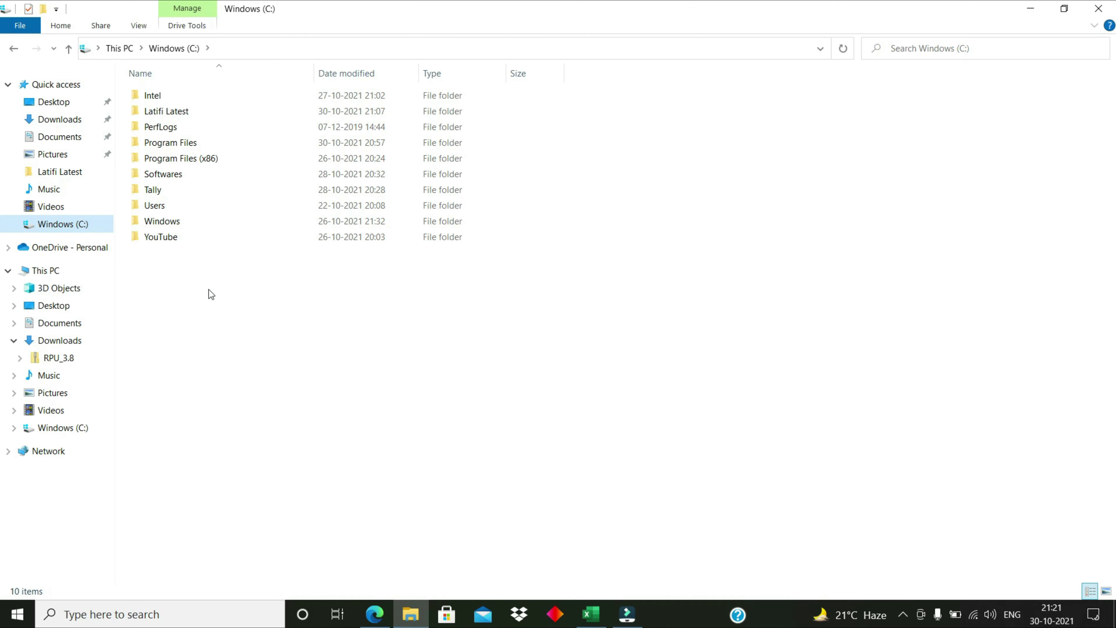
- Paste the downloaded RPU_3.8 zip into drive C:, granting administrator permission
left_click(200, 297)
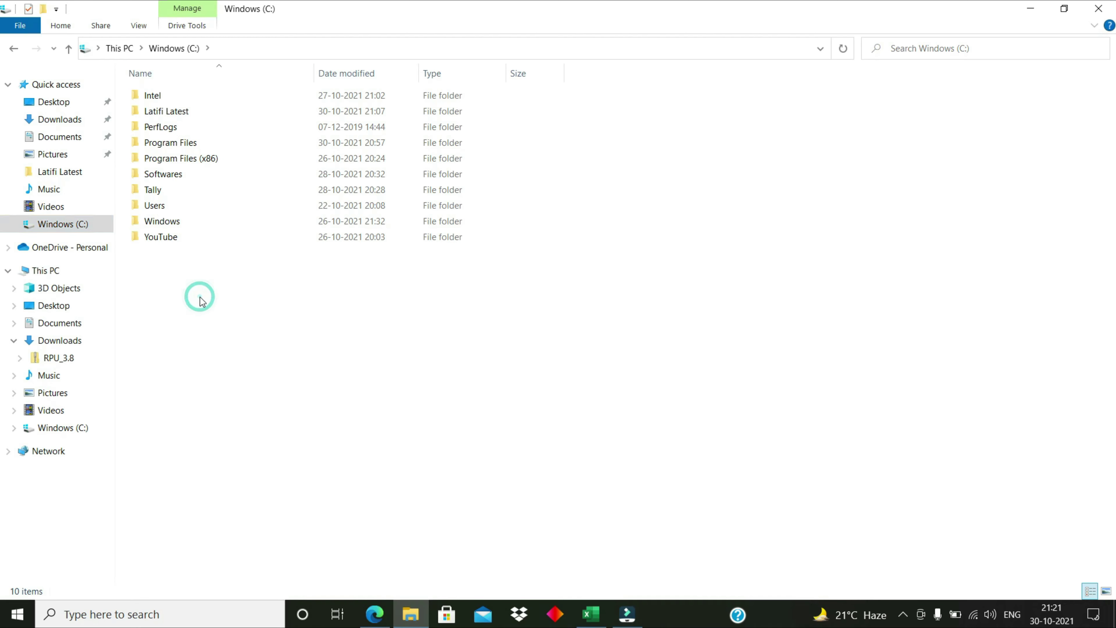
key("ctrl+v")
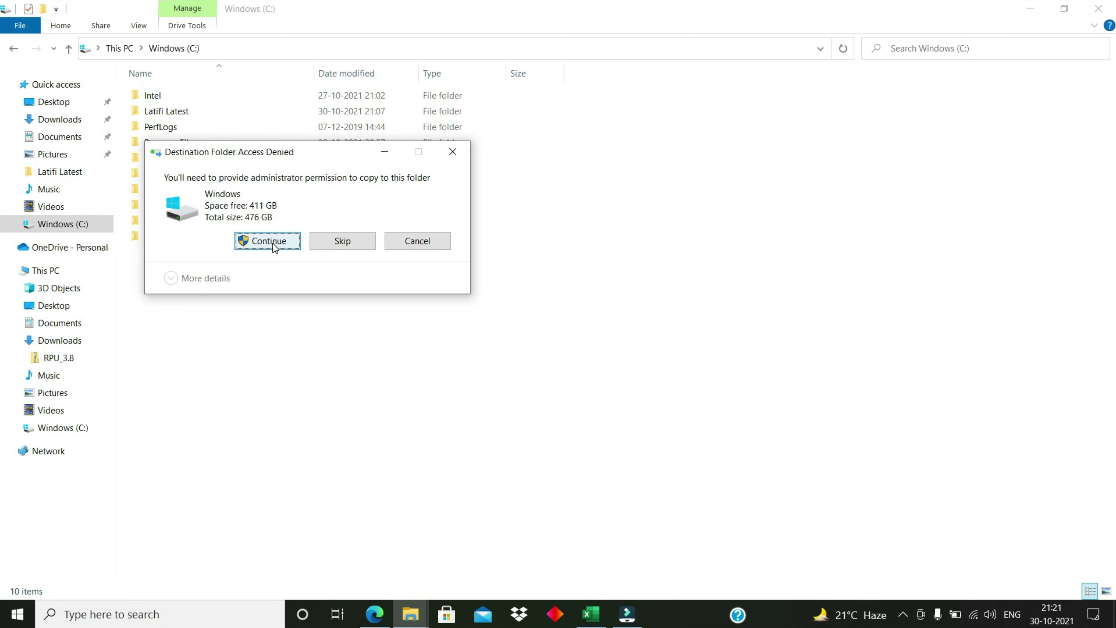
left_click(268, 241)
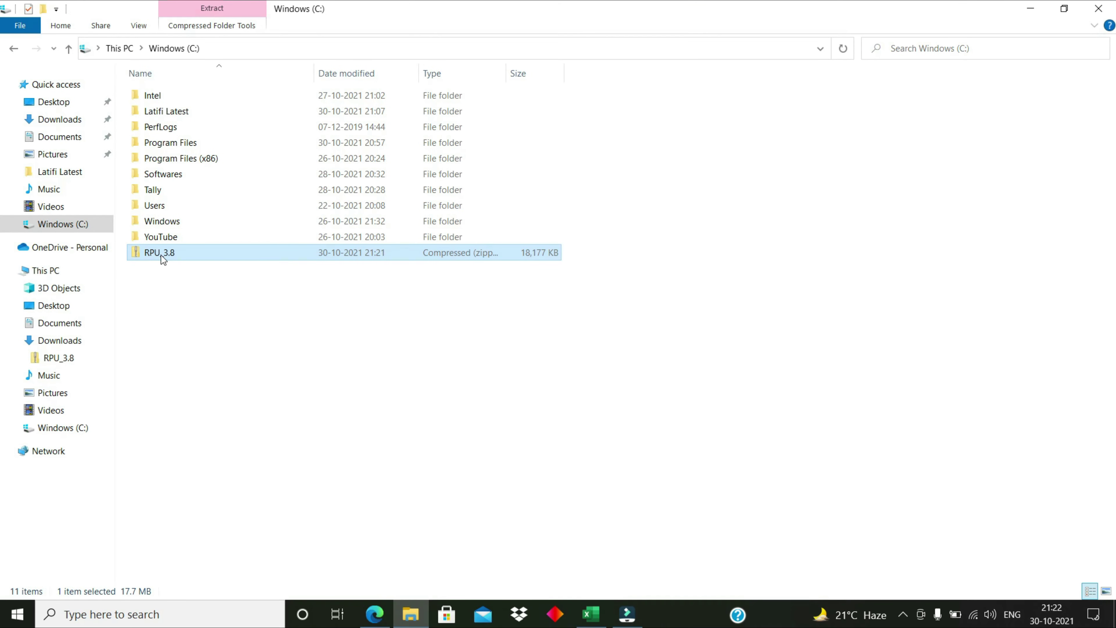
- Extract all contents of the RPU_3.8 zip into C:\RPU_3.8
right_click(163, 259)
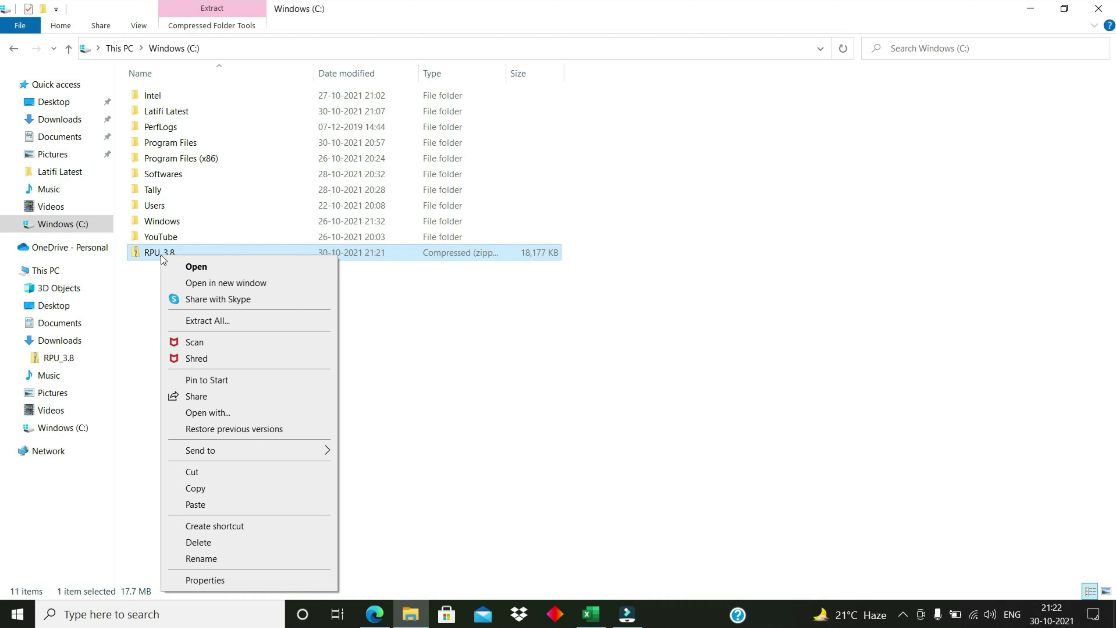
left_click(208, 321)
left_click(667, 456)
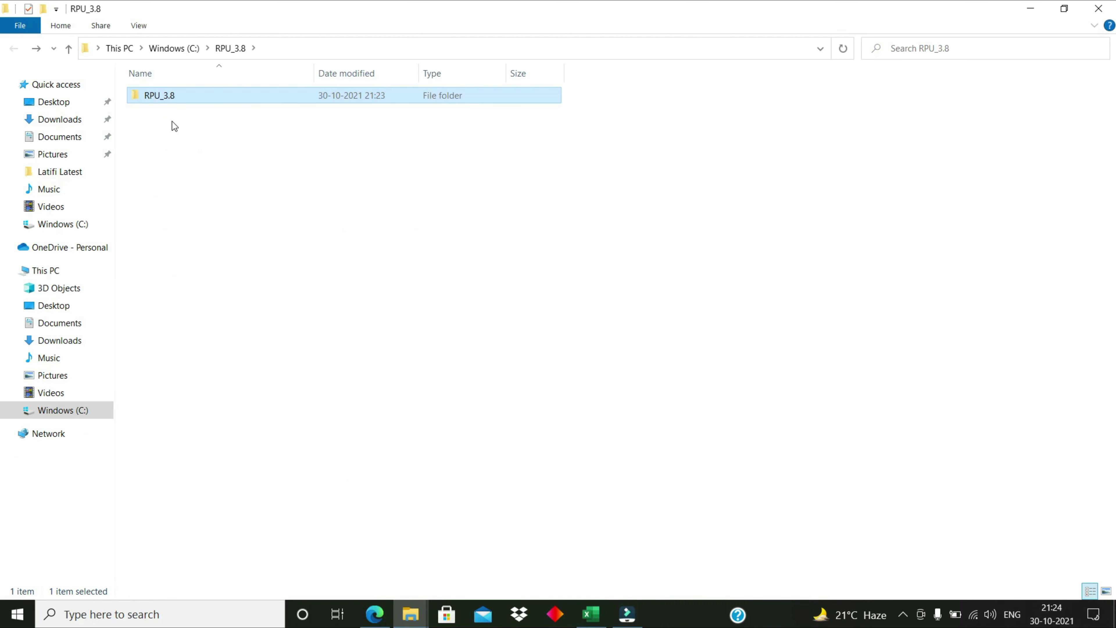
- Open the inner RPU_3.8 folder and launch the TDS_RPU_3.8 jar file
double_click(170, 100)
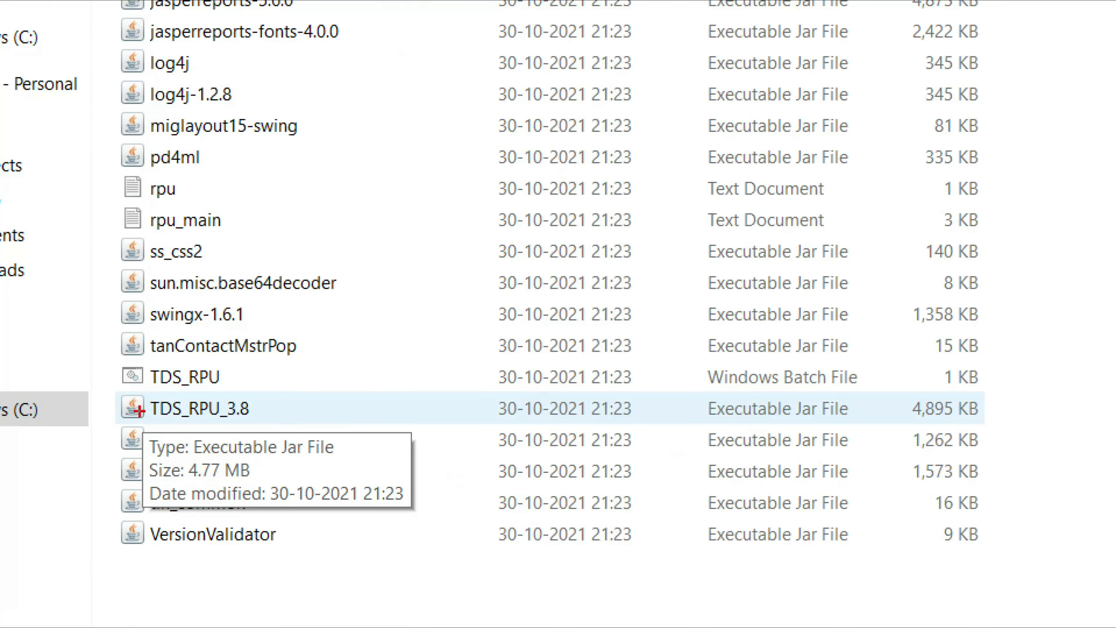
left_click_drag(273, 416, 335, 387)
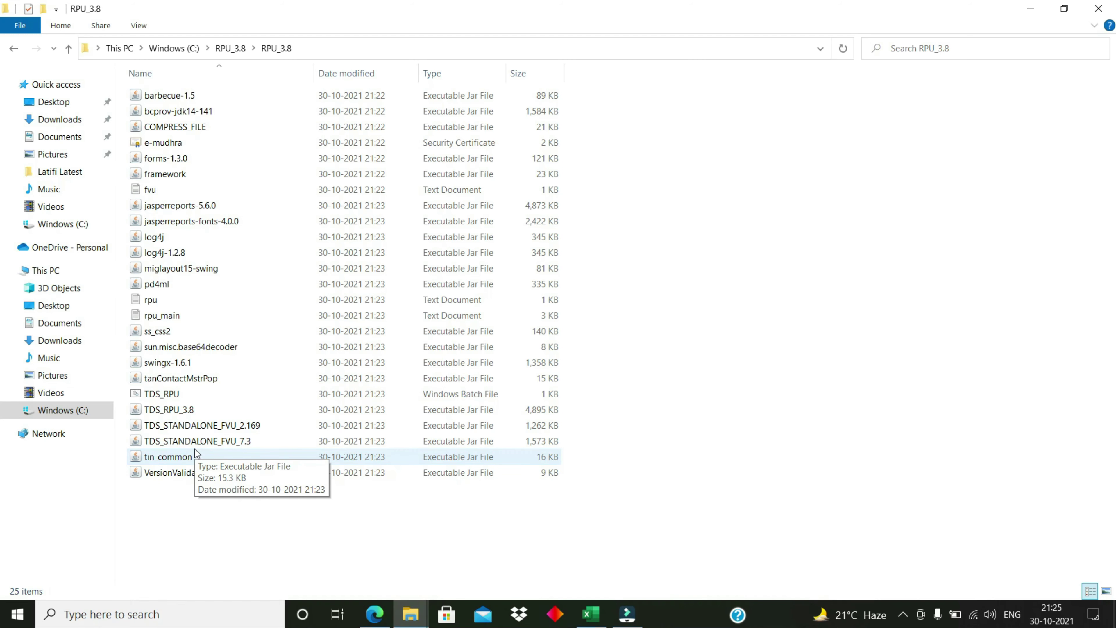
double_click(171, 413)
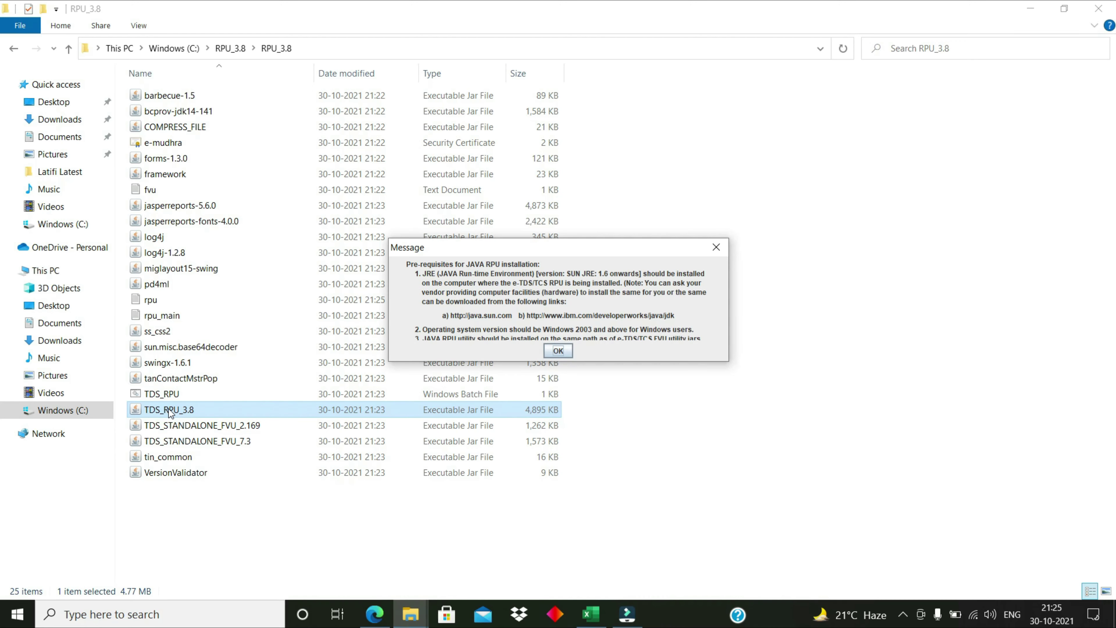
- Dismiss the Java message and continue with Form No. 26Q as a Regular statement
left_click(558, 350)
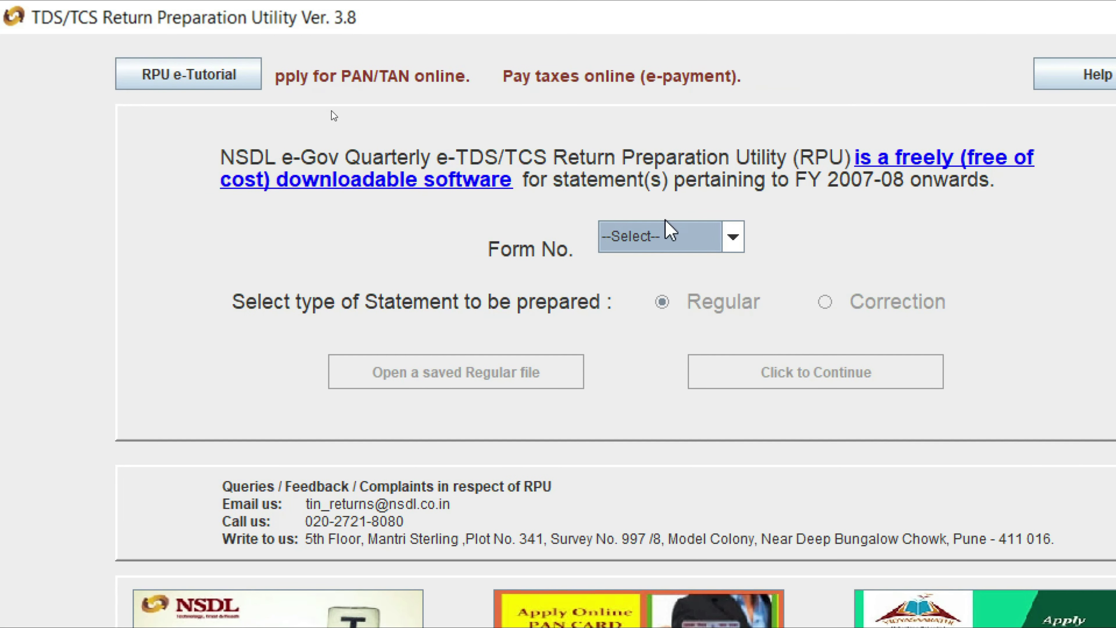
left_click(733, 238)
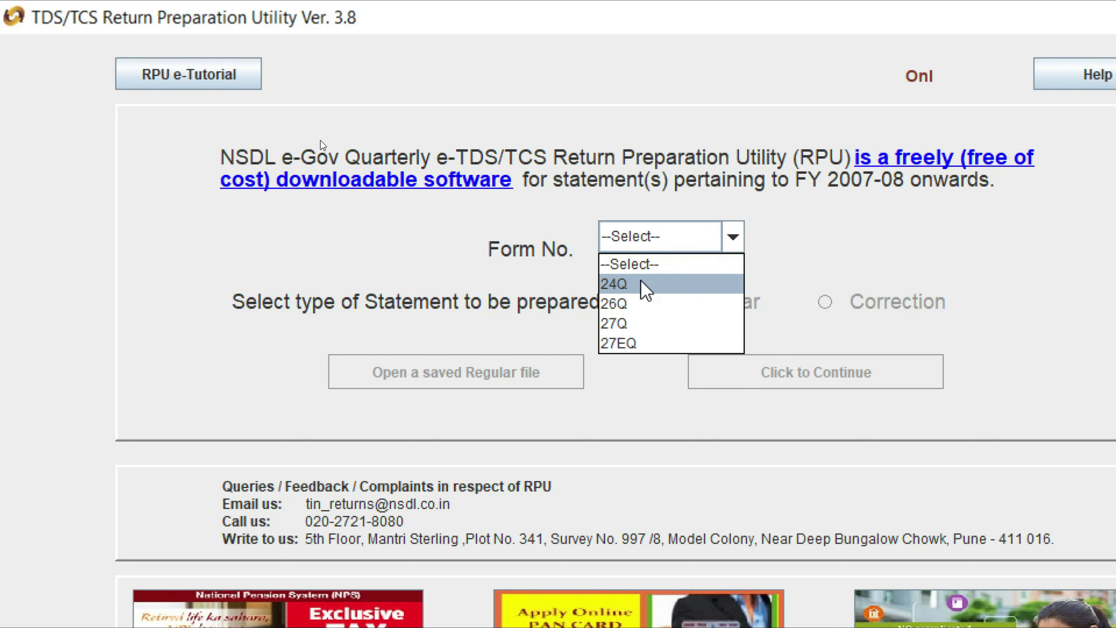
left_click(634, 308)
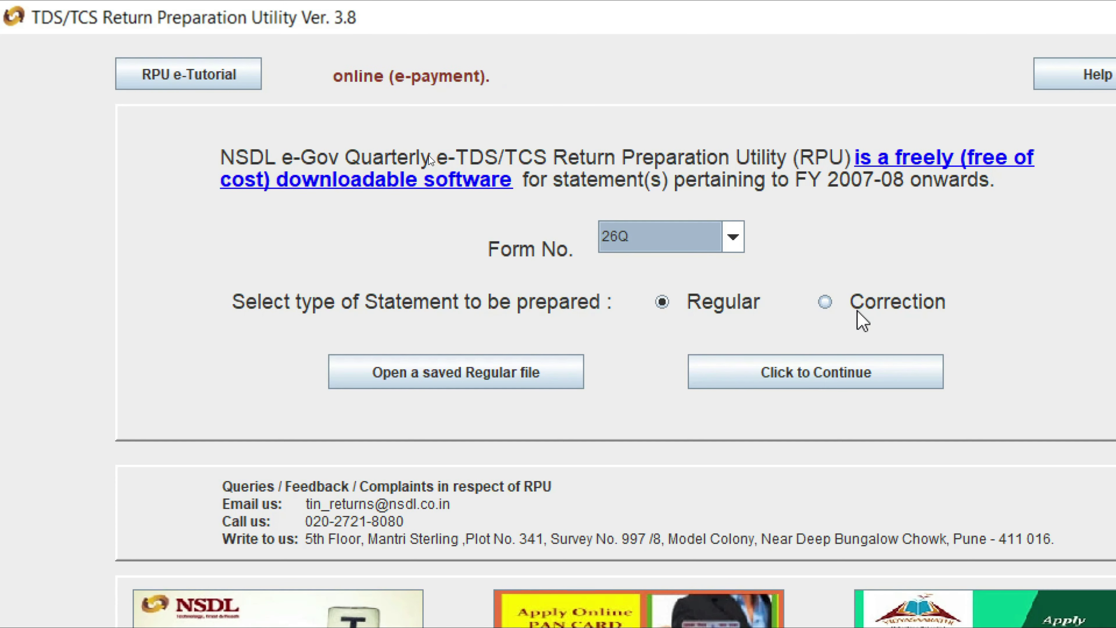
left_click(802, 380)
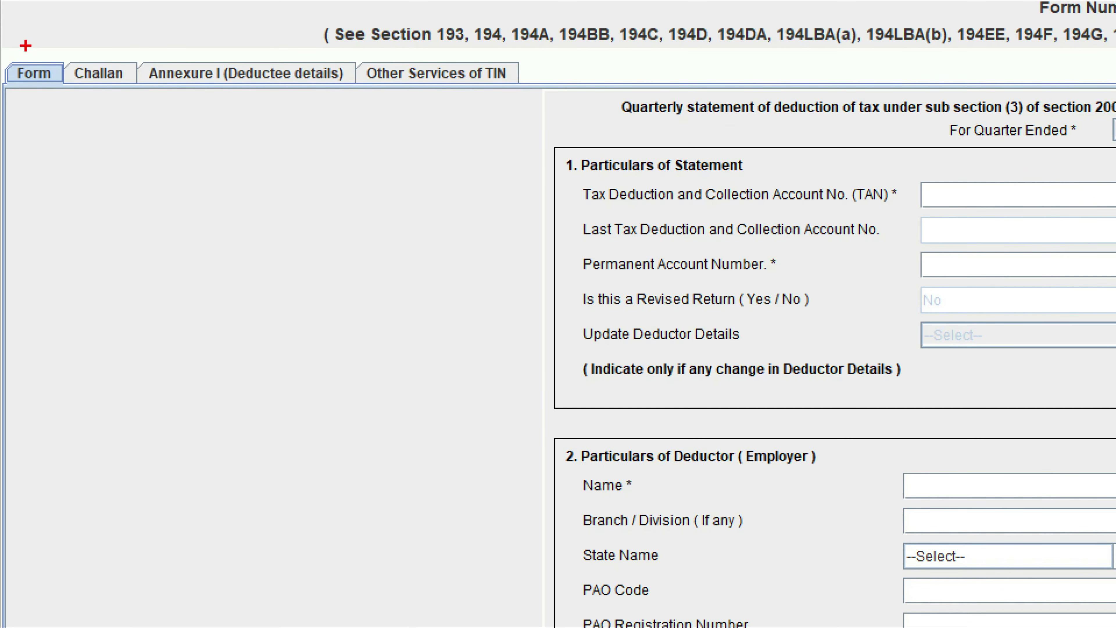
- On the Form tab, set Financial Year 2021-2022 and Type of Deductor to Firm
left_click_drag(27, 45, 104, 4)
mouse_move(108, 45)
left_mouse_down()
mouse_move(142, 38)
mouse_move(193, 61)
mouse_move(244, 33)
left_mouse_up()
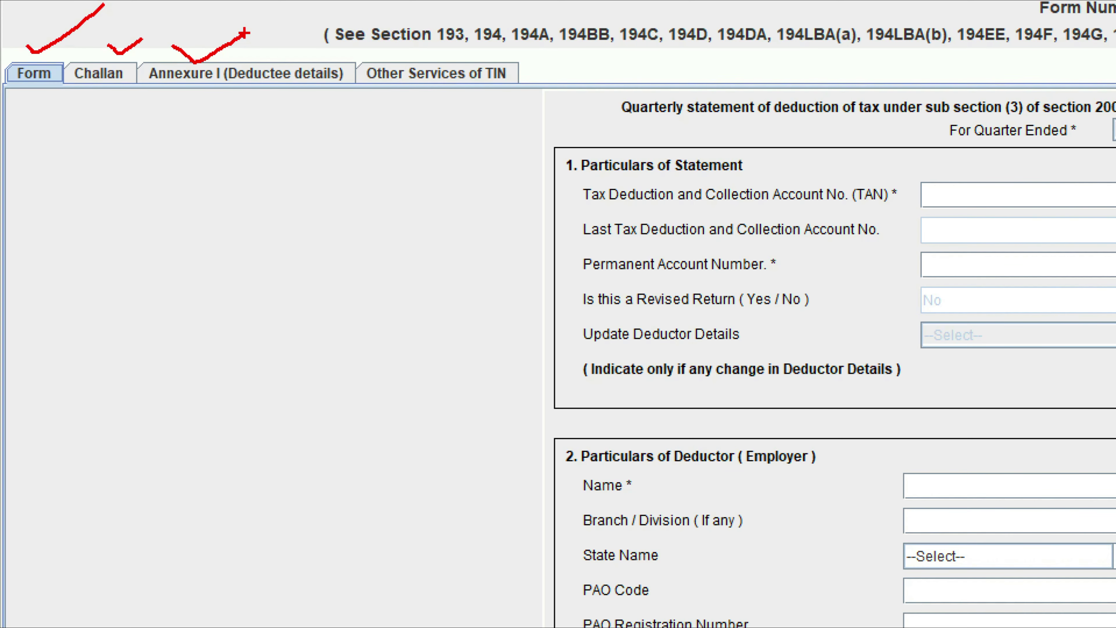
key("Escape")
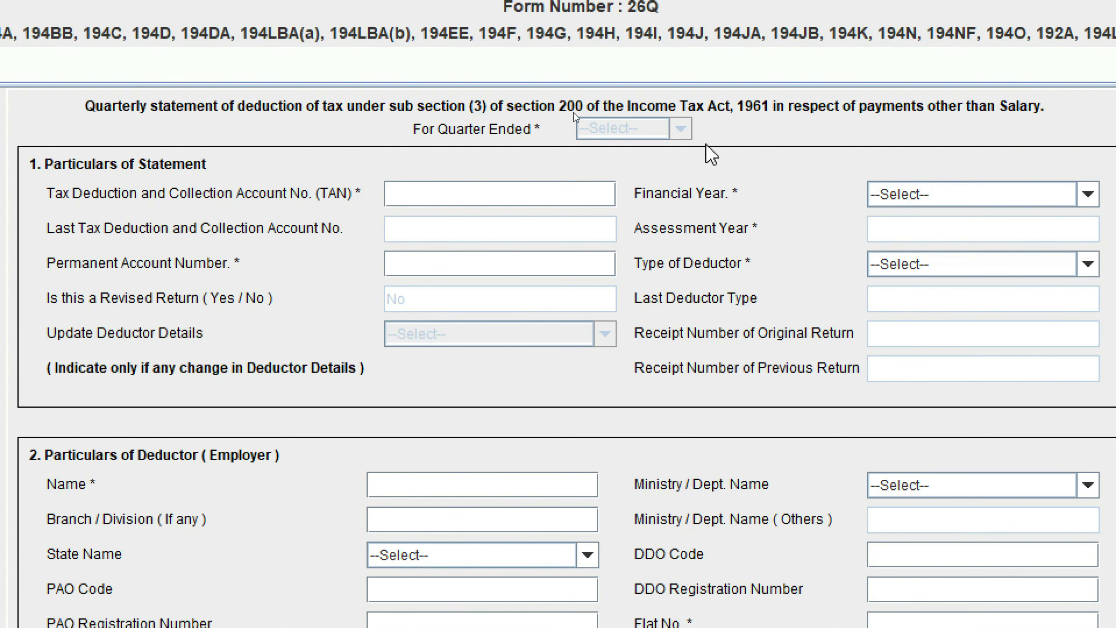
left_click(487, 194)
left_click(934, 265)
scroll(1086, 359, "down", 1)
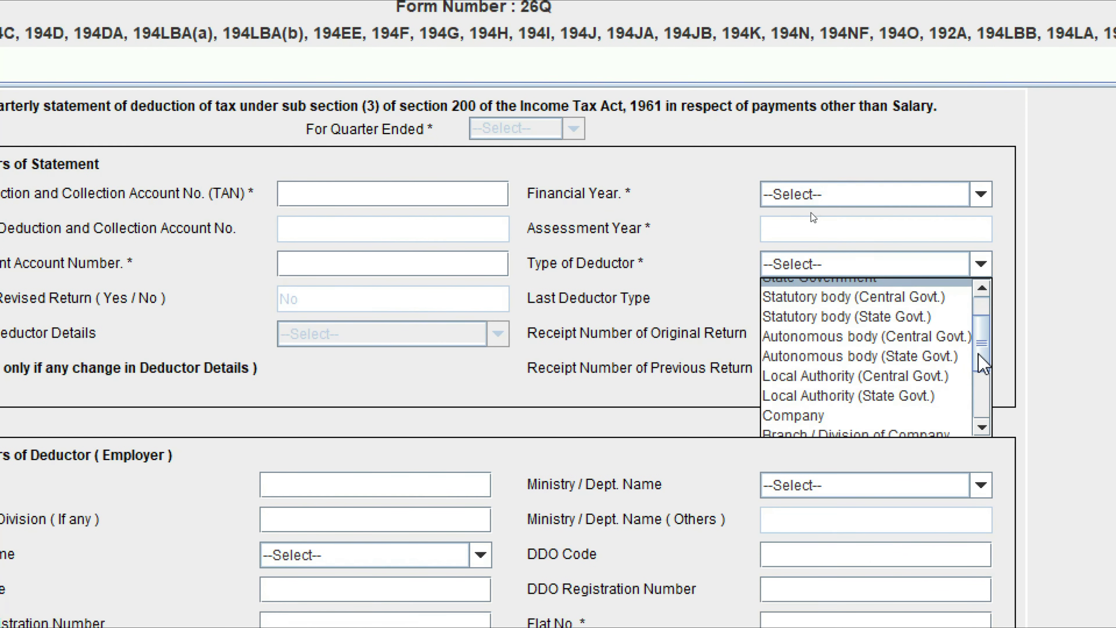
left_click_drag(981, 364, 981, 420)
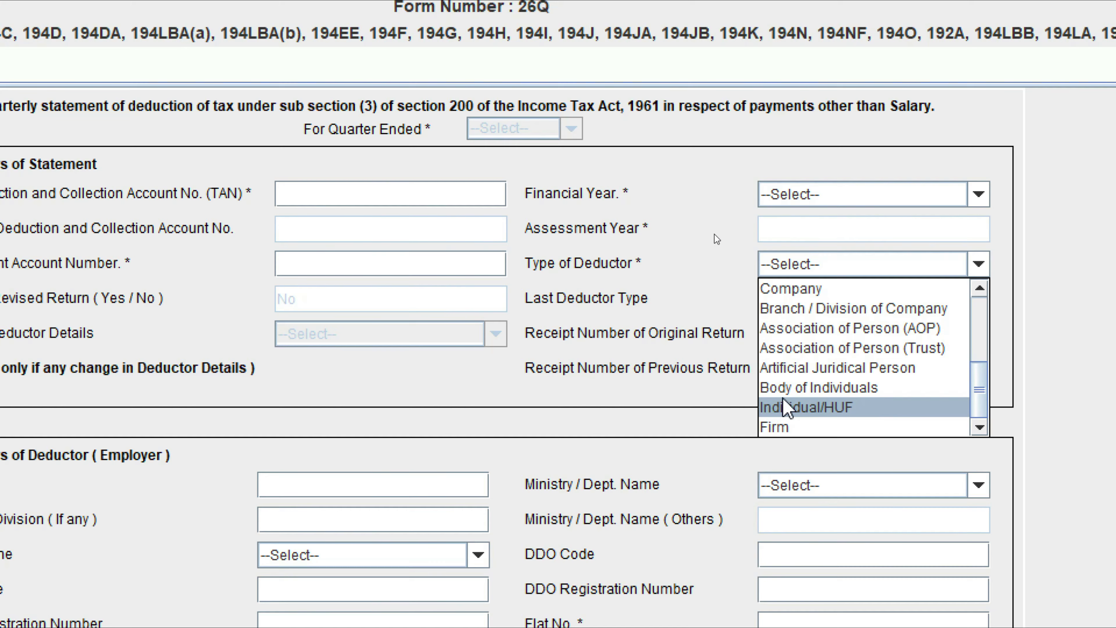
left_click(556, 310)
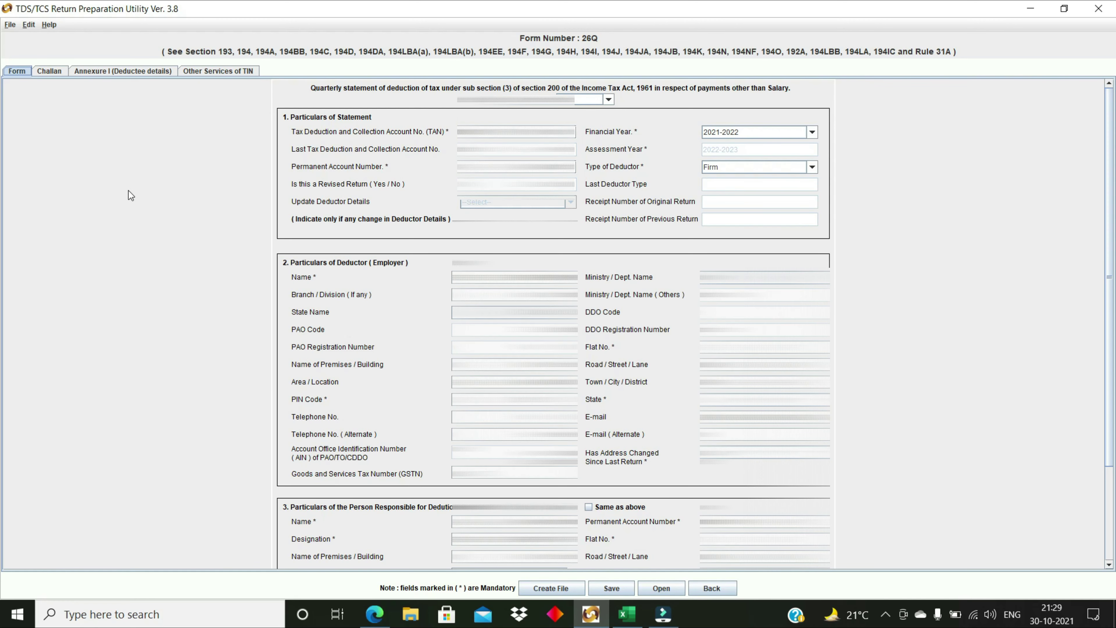
- Add 1 new row to the Challan tab's table
left_click(49, 71)
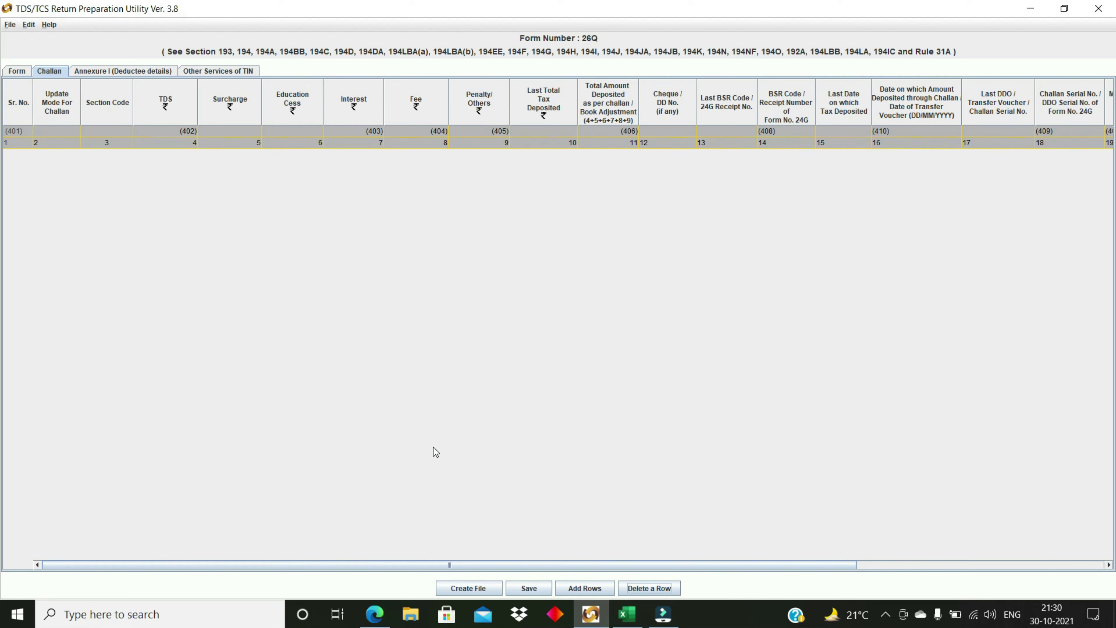
left_click(584, 590)
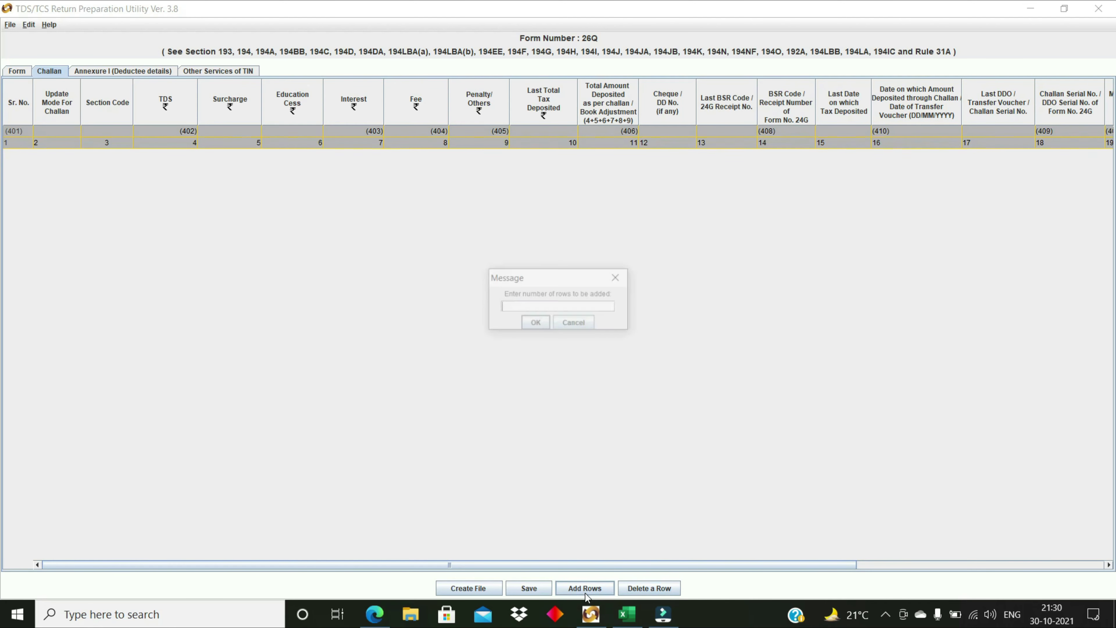
type("1")
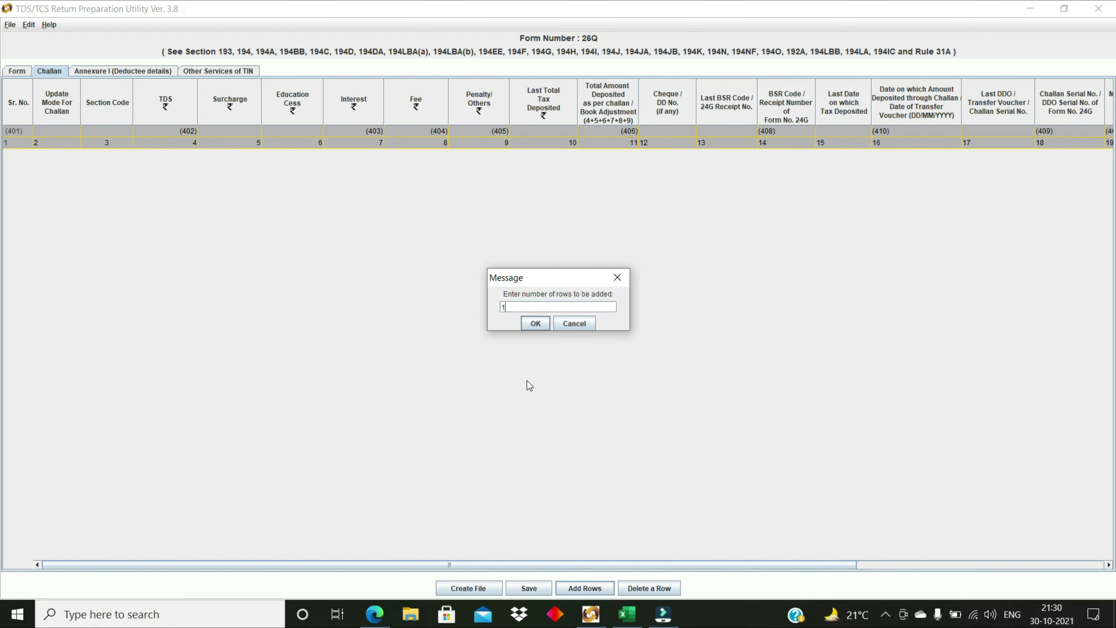
left_click(531, 327)
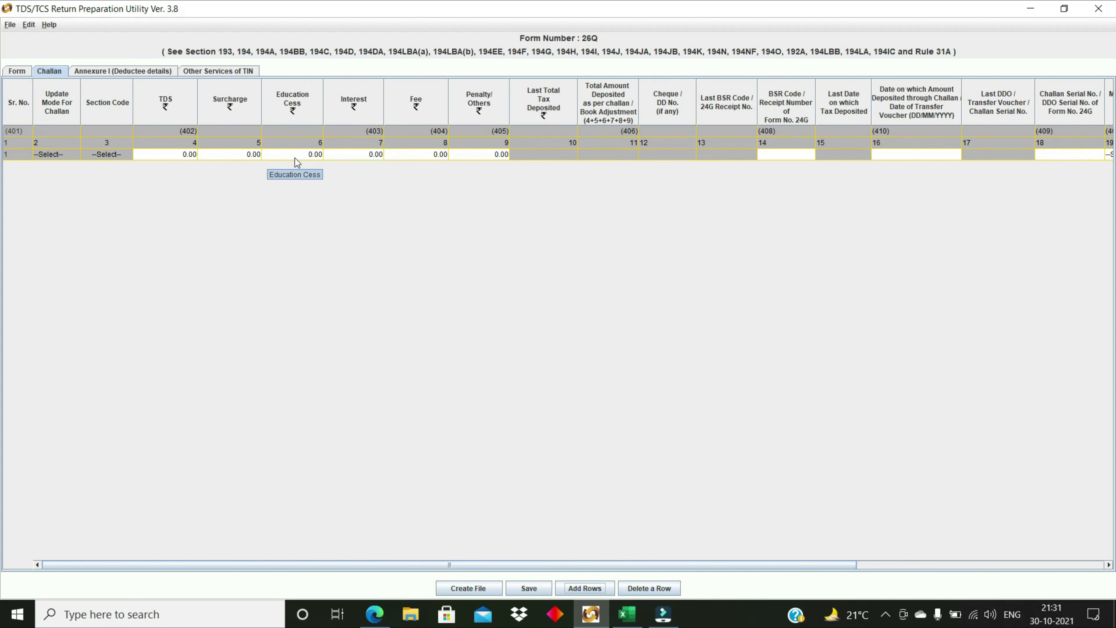
- Enter challan TDS 5975, BSR code 6360218 and deposit date 07/10/2021
left_click(186, 155)
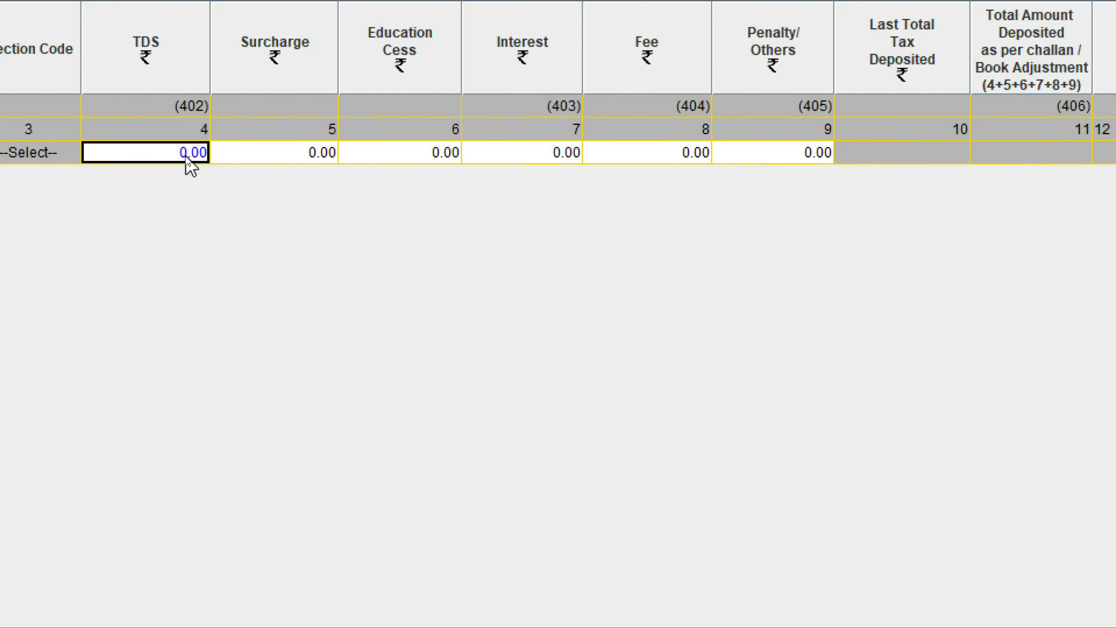
type("597")
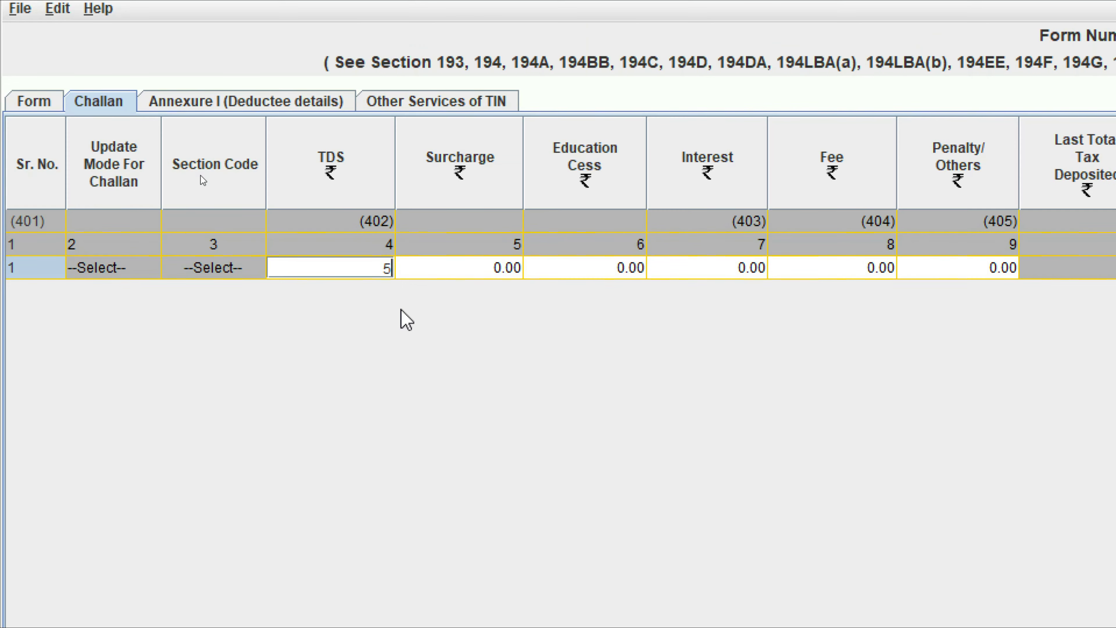
type("5")
key("Tab")
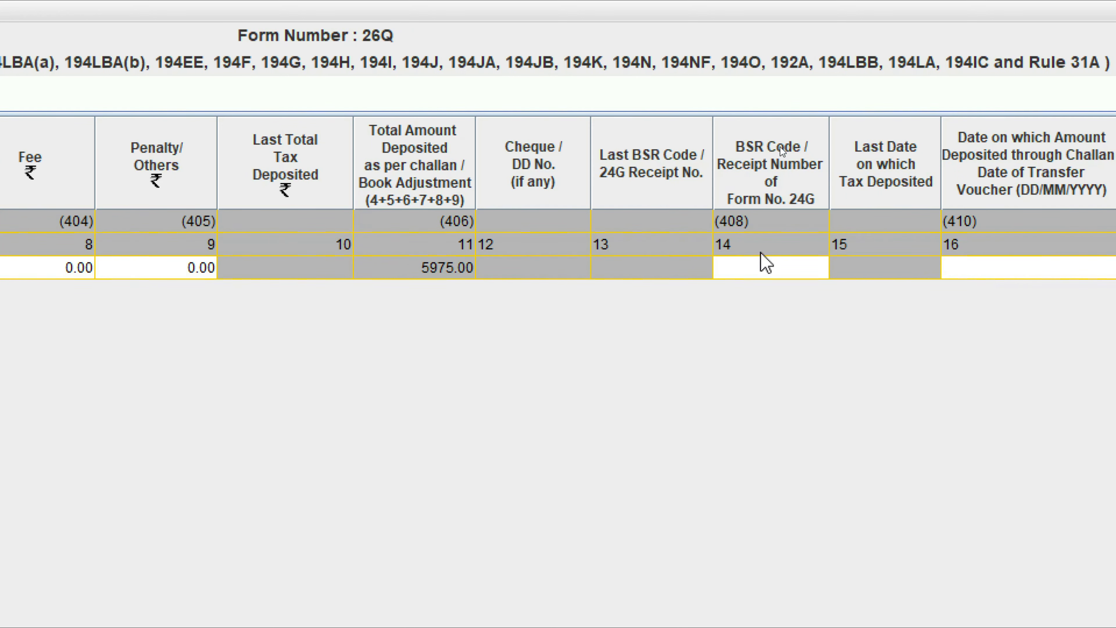
left_click(757, 269)
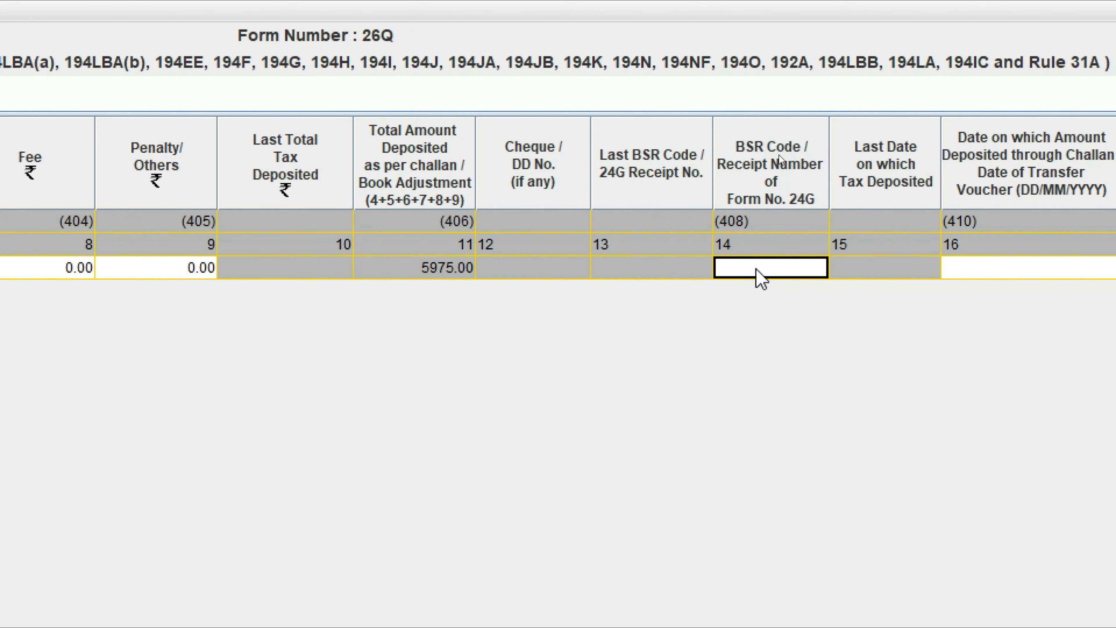
type("6360218")
key("Tab")
key("Tab")
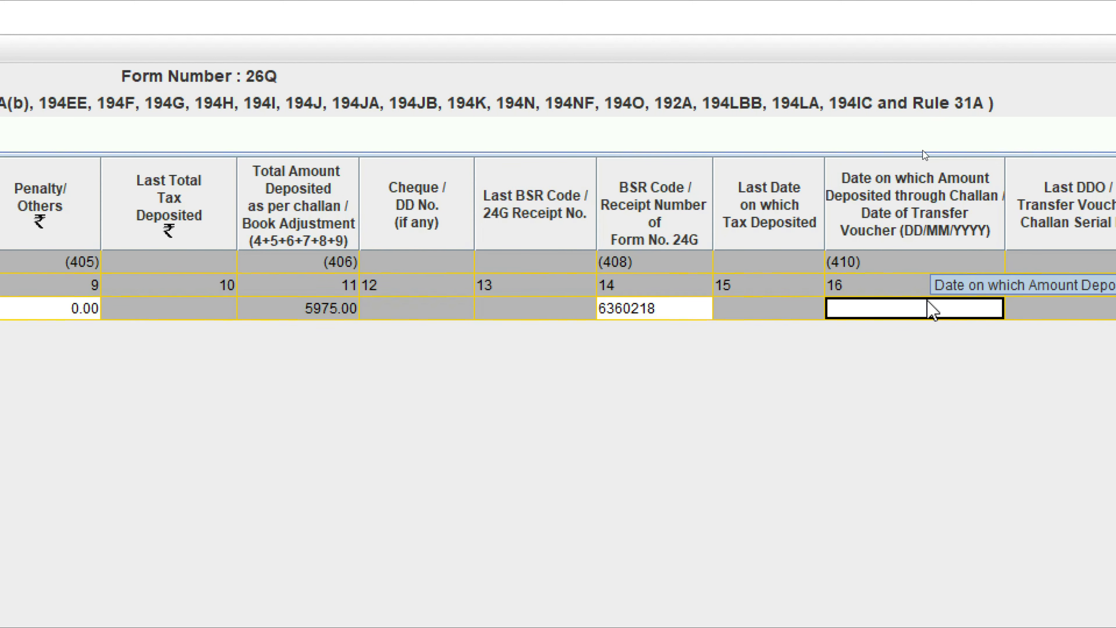
left_click(948, 316)
type("07/10/2021")
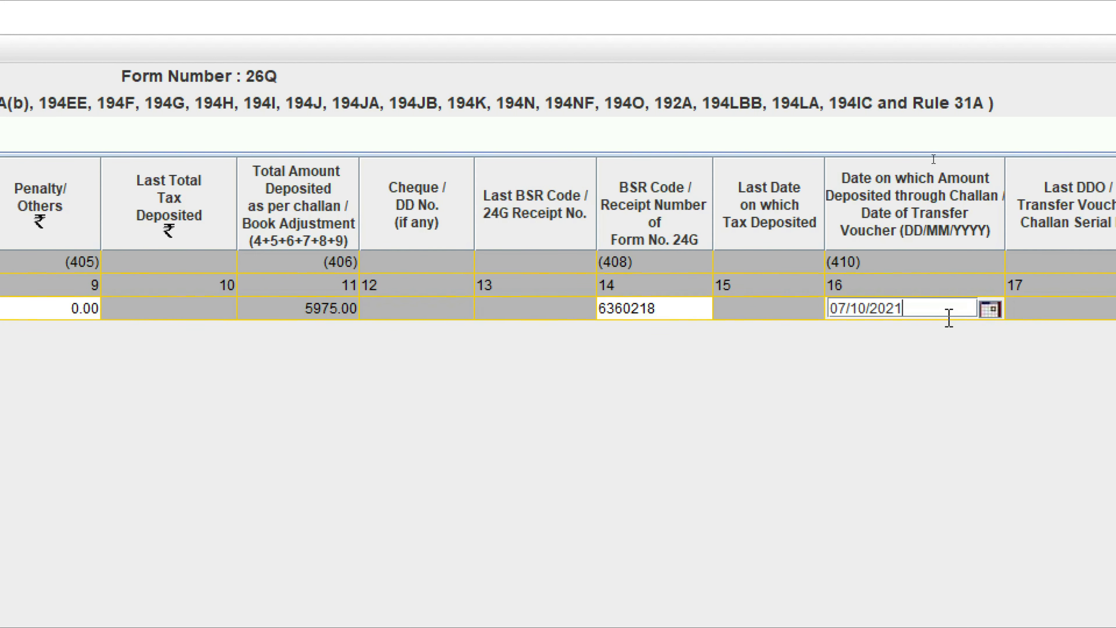
key("Tab")
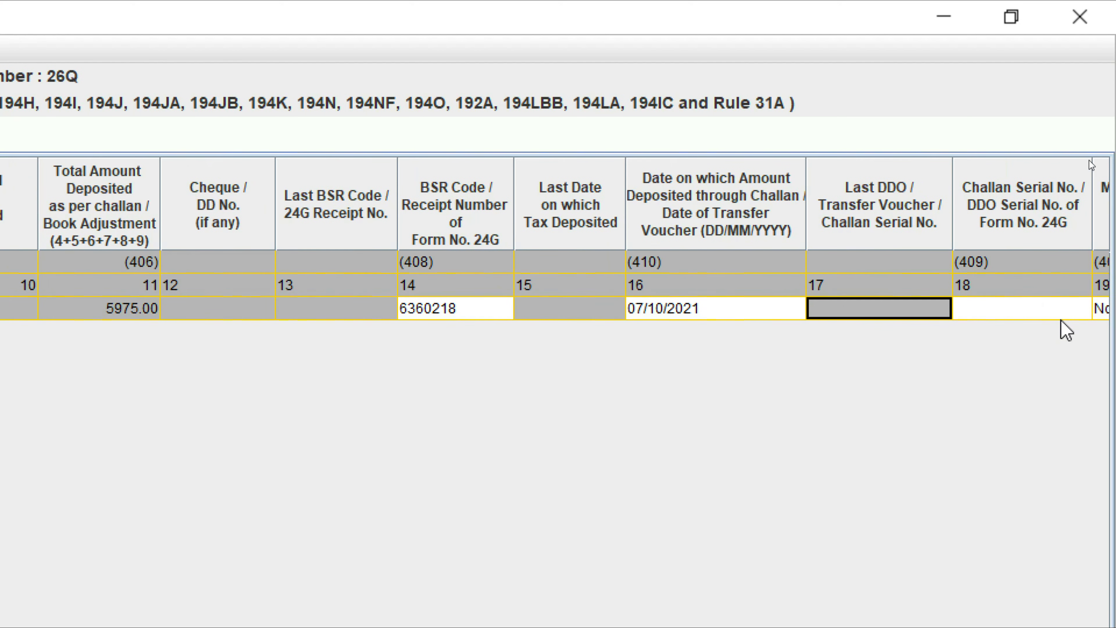
- Set the challan serial number to 34707 and minor head to 400
left_click(1055, 313)
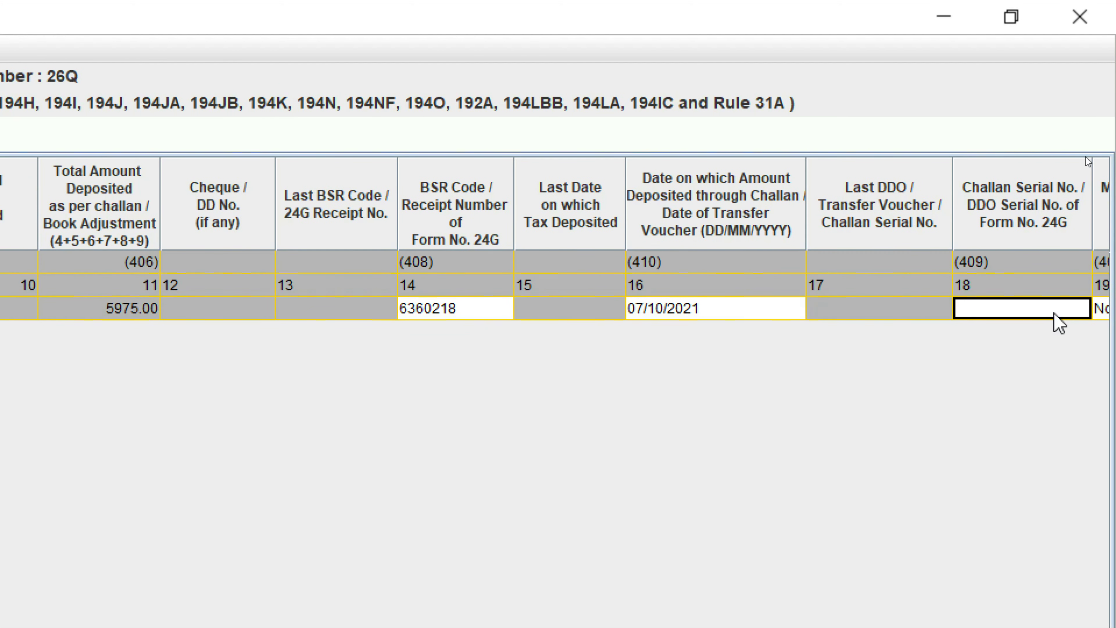
type("34707")
key("Tab")
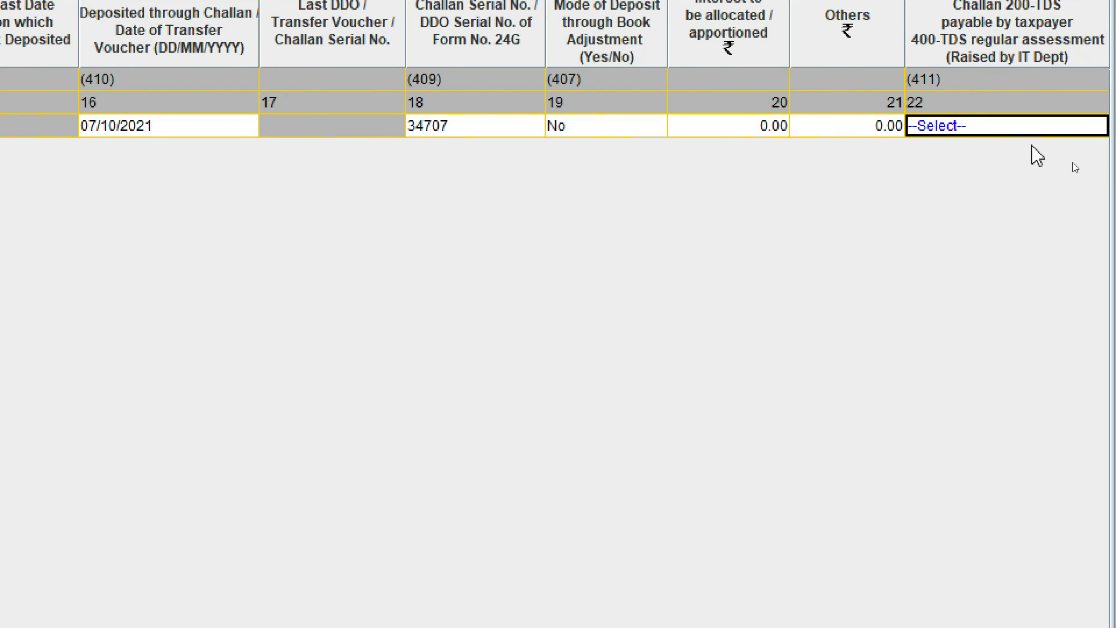
left_click(1011, 126)
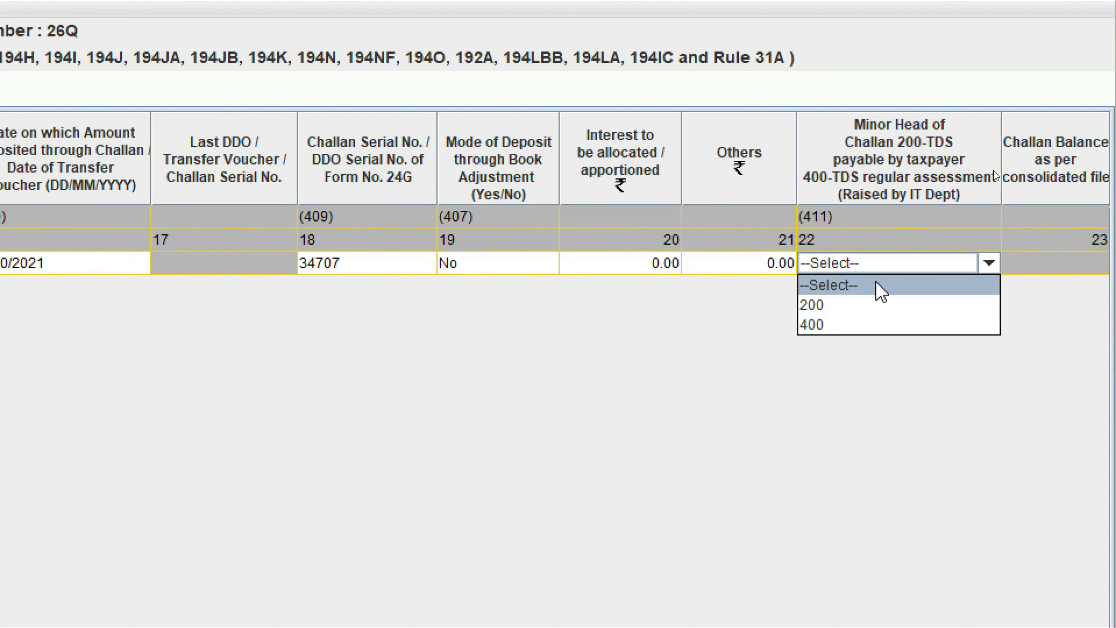
left_click(866, 326)
key("Tab")
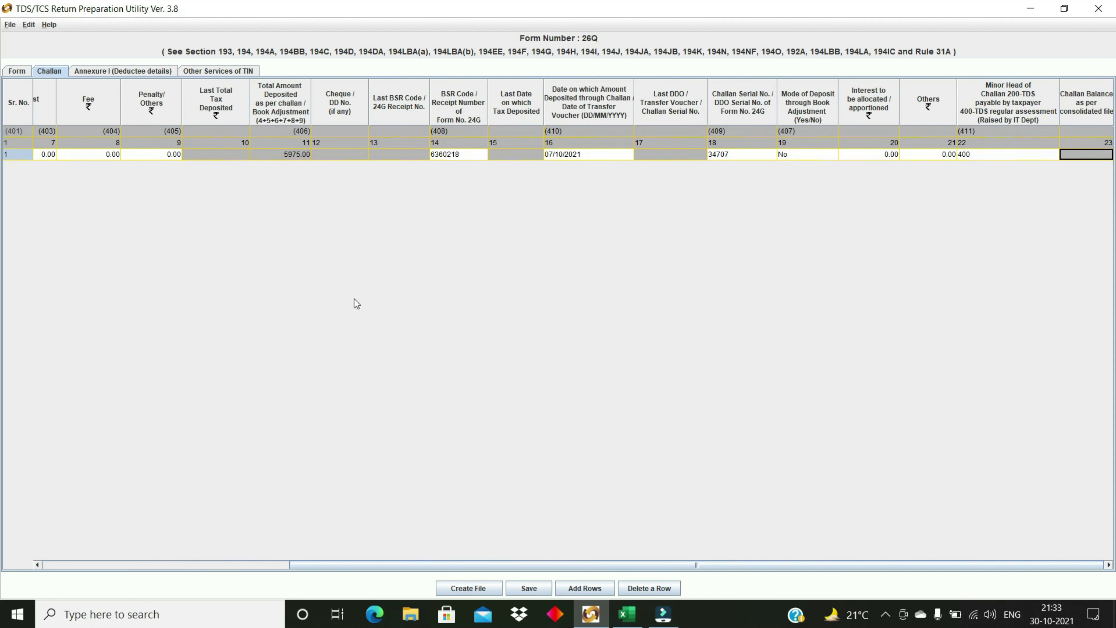
left_click(145, 73)
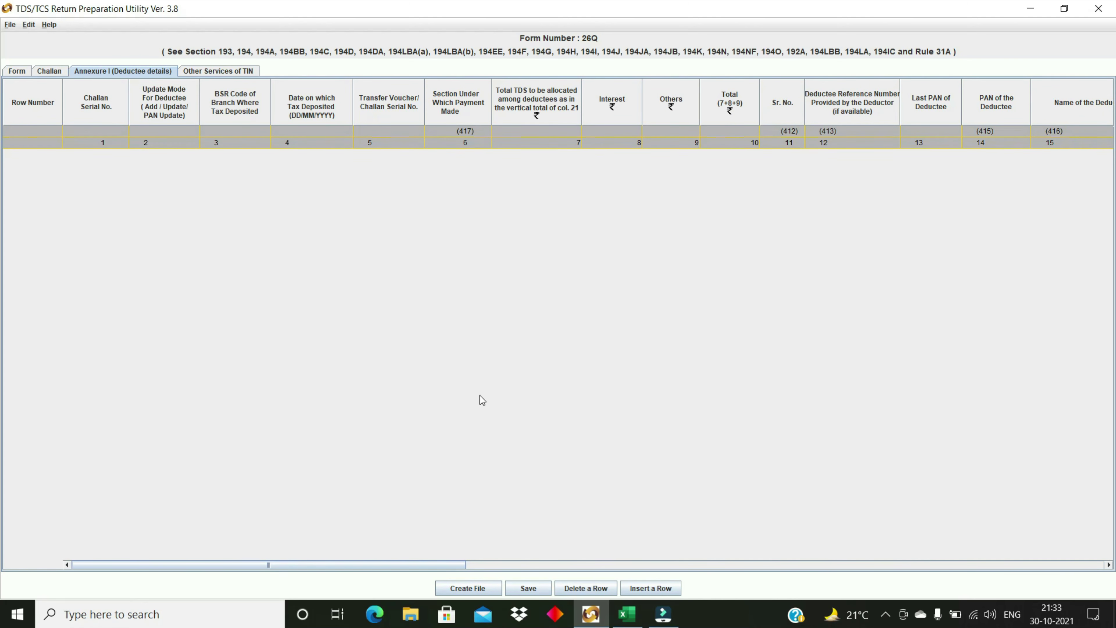
- Insert rows specifying 2 deductee records for challan 1
left_click(650, 589)
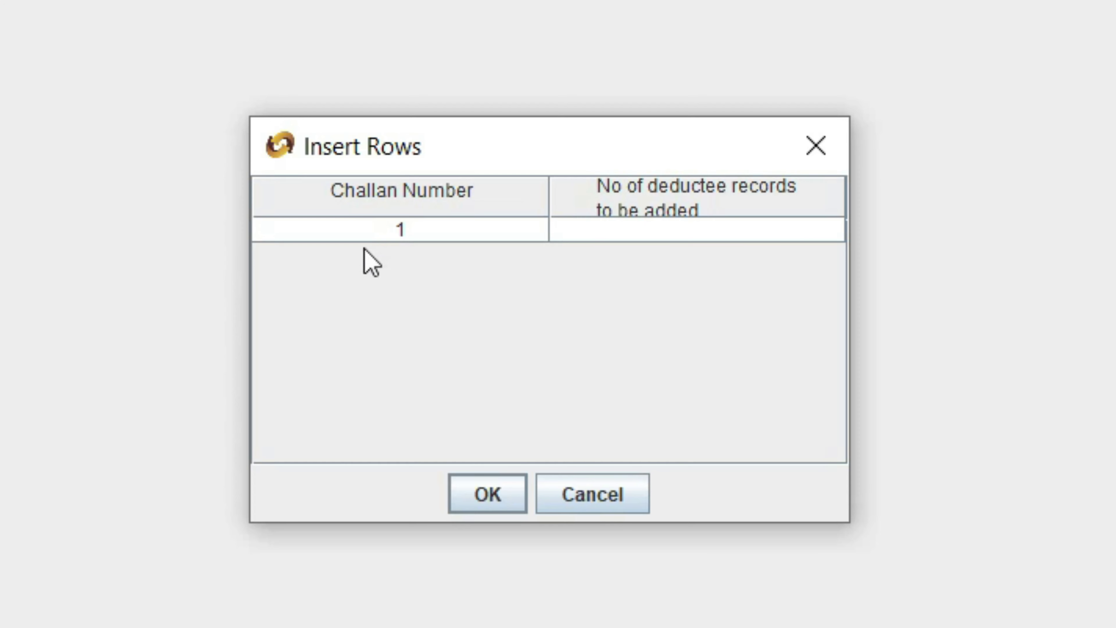
left_click(640, 238)
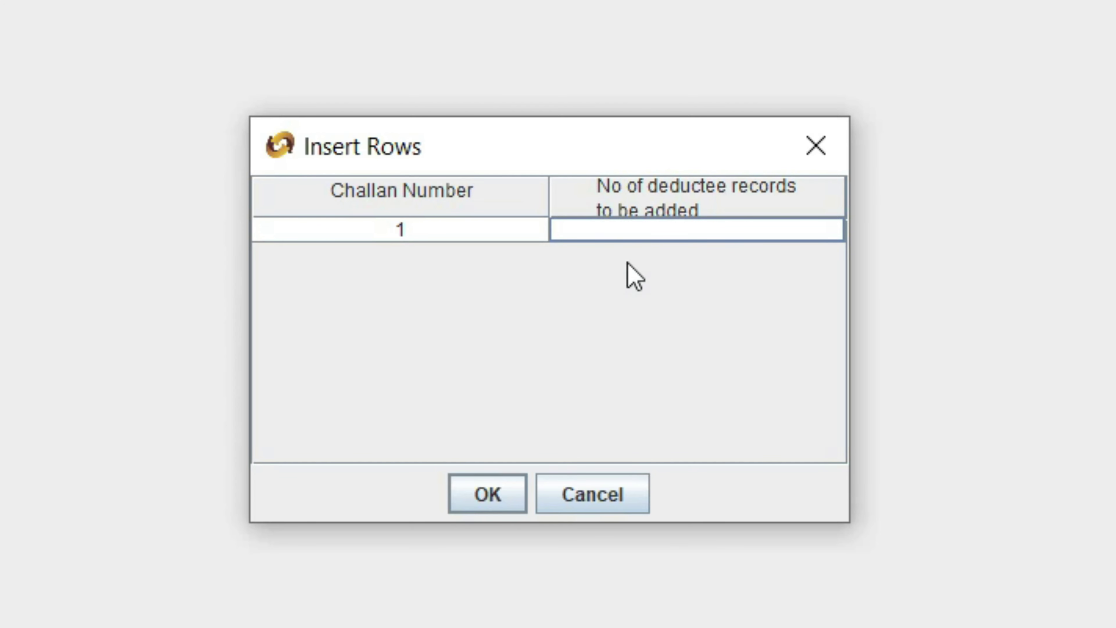
type("2")
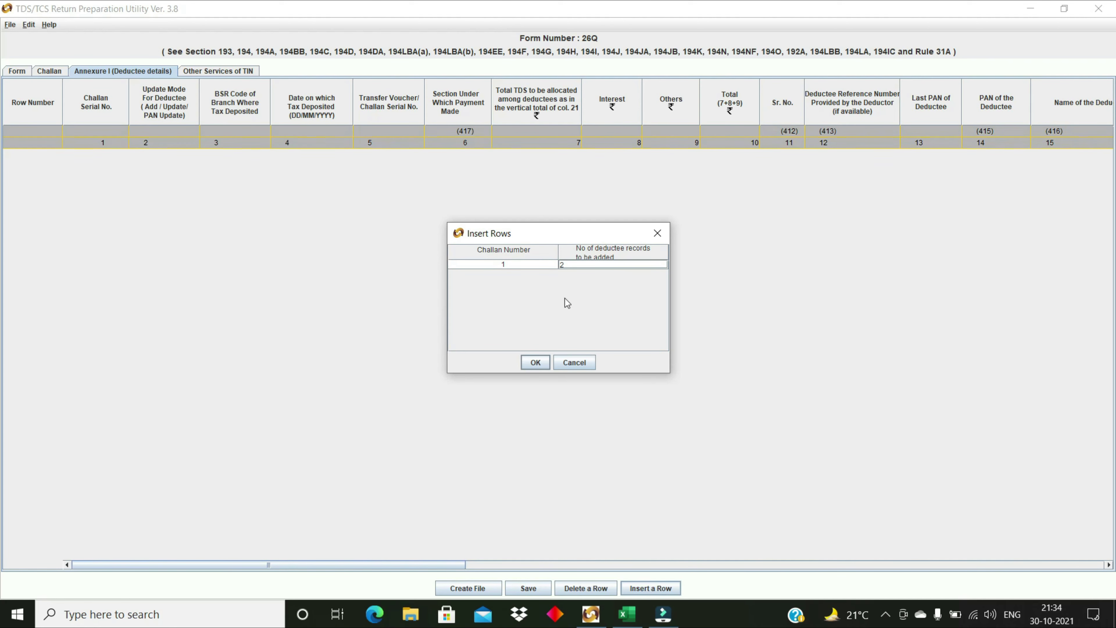
- Add two deductee rows under challan 1 and choose the section code for the first deductee
left_click(536, 363)
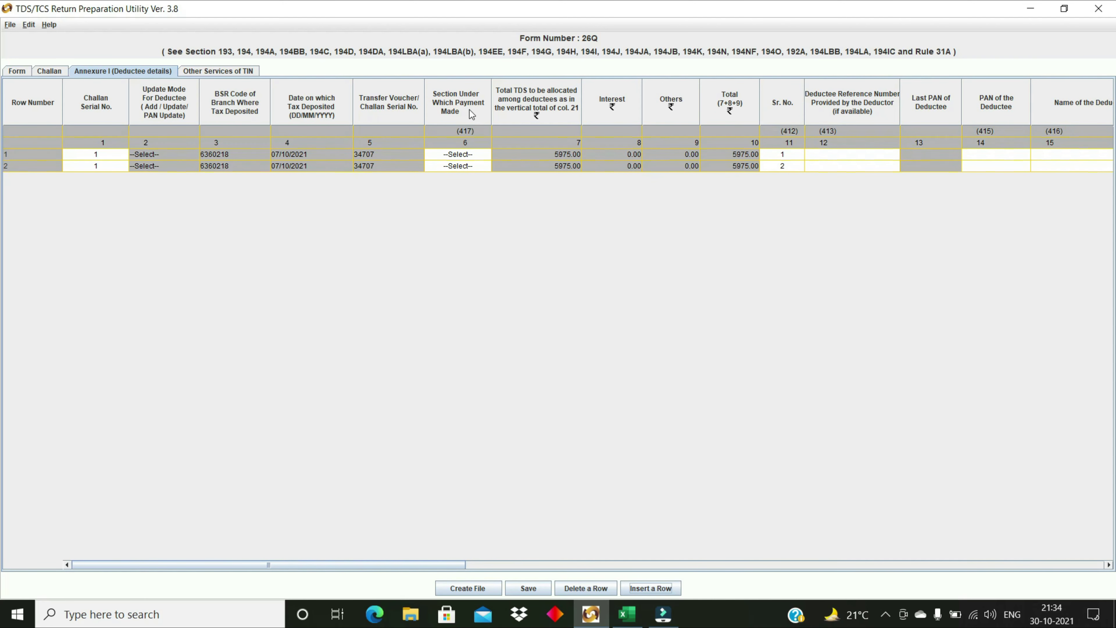
left_click(467, 155)
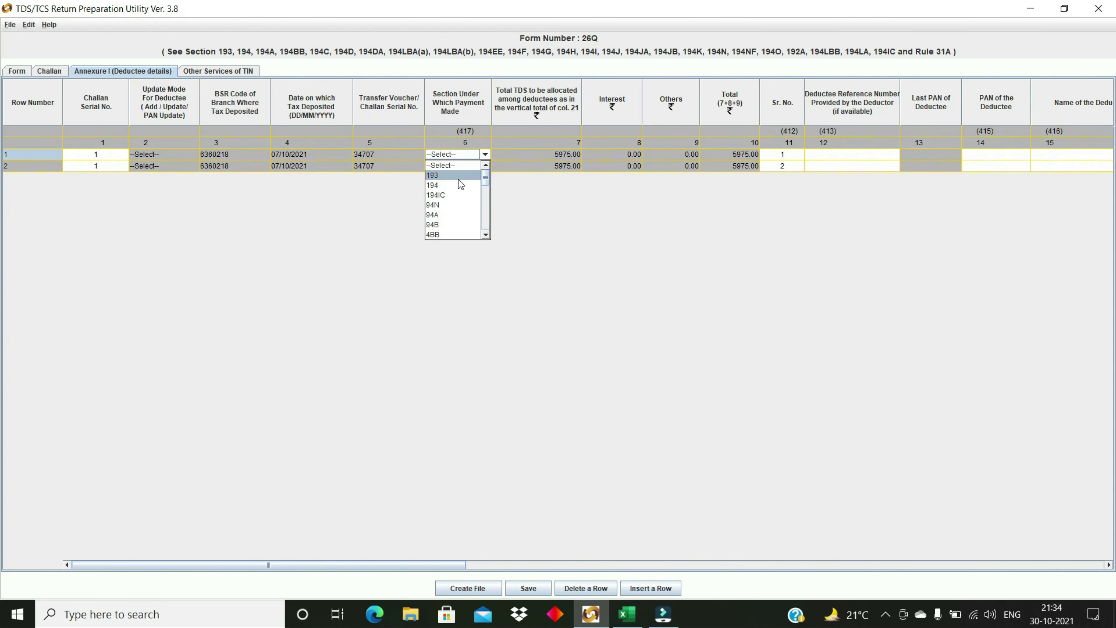
left_click(458, 179)
left_click(1028, 160)
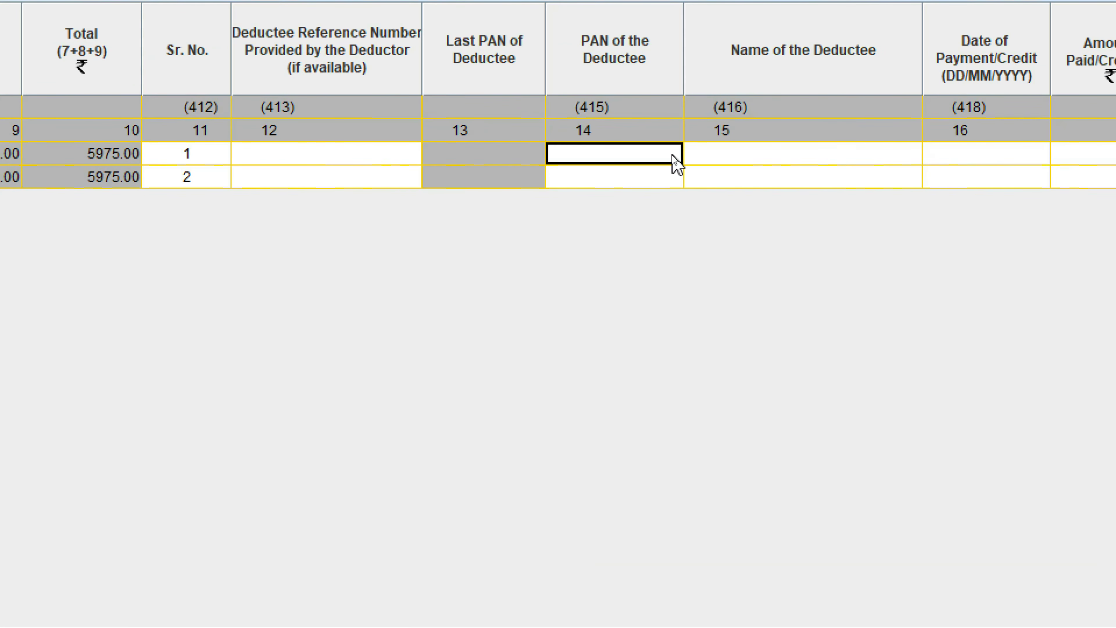
key("shift+Tab")
key("Tab")
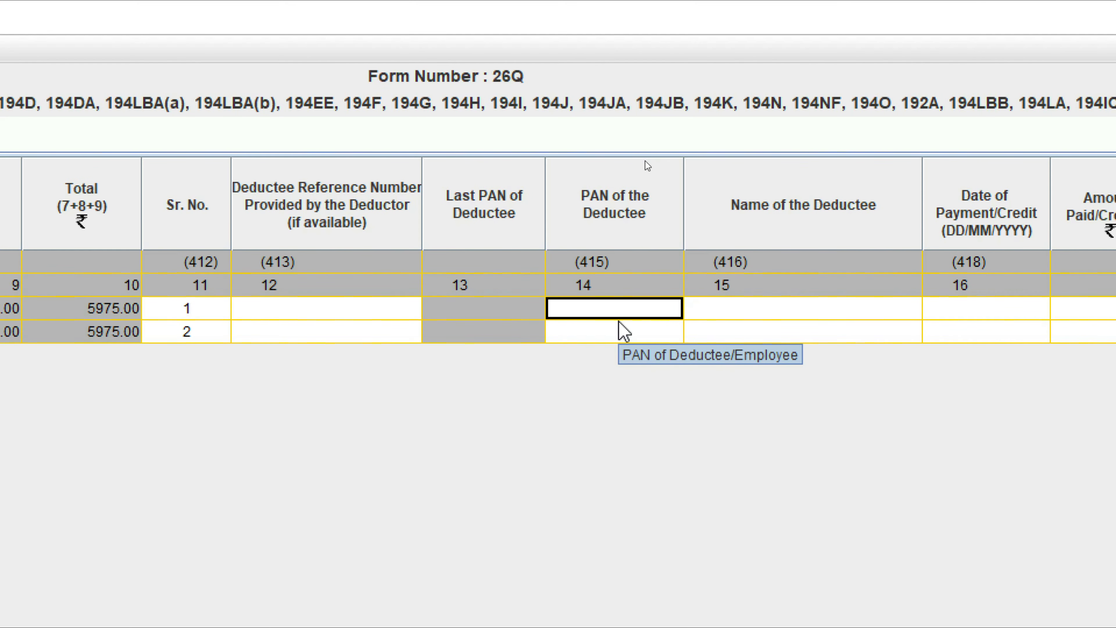
- Fill deductee row 1 with the deductee's PAN, name DHL and payment date 30/09/2021
type("AABCF6516A")
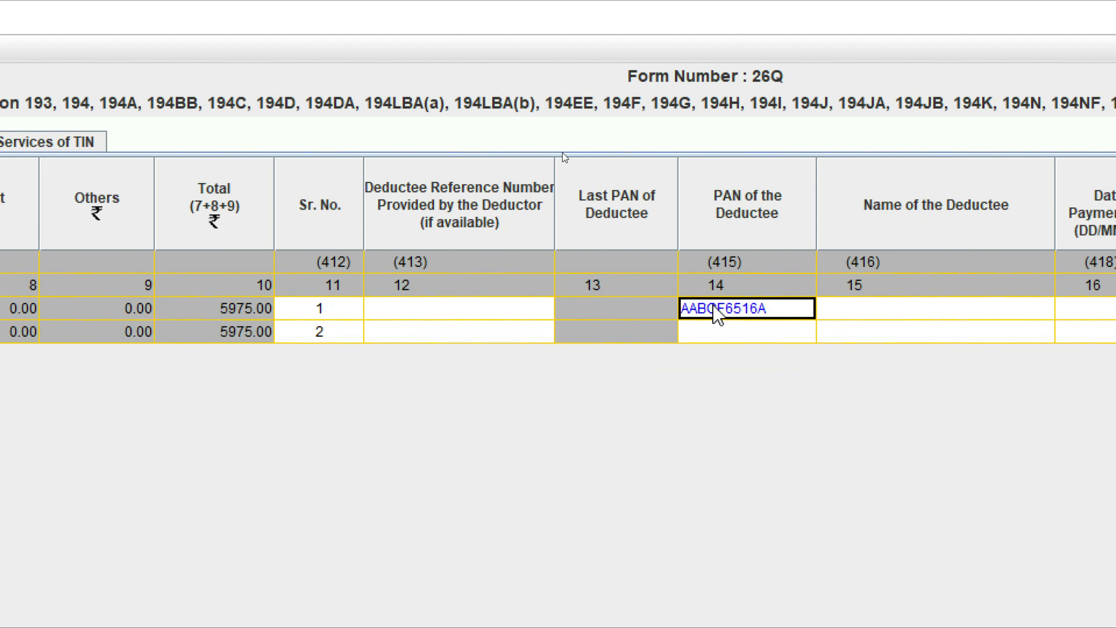
key("Tab")
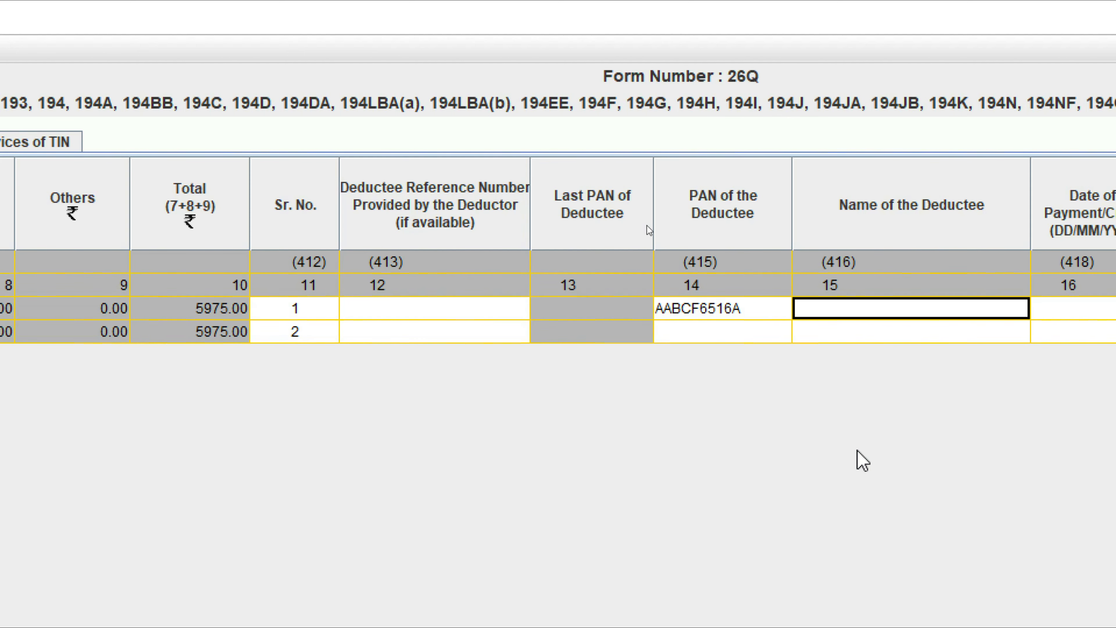
type("DHL")
key("Tab")
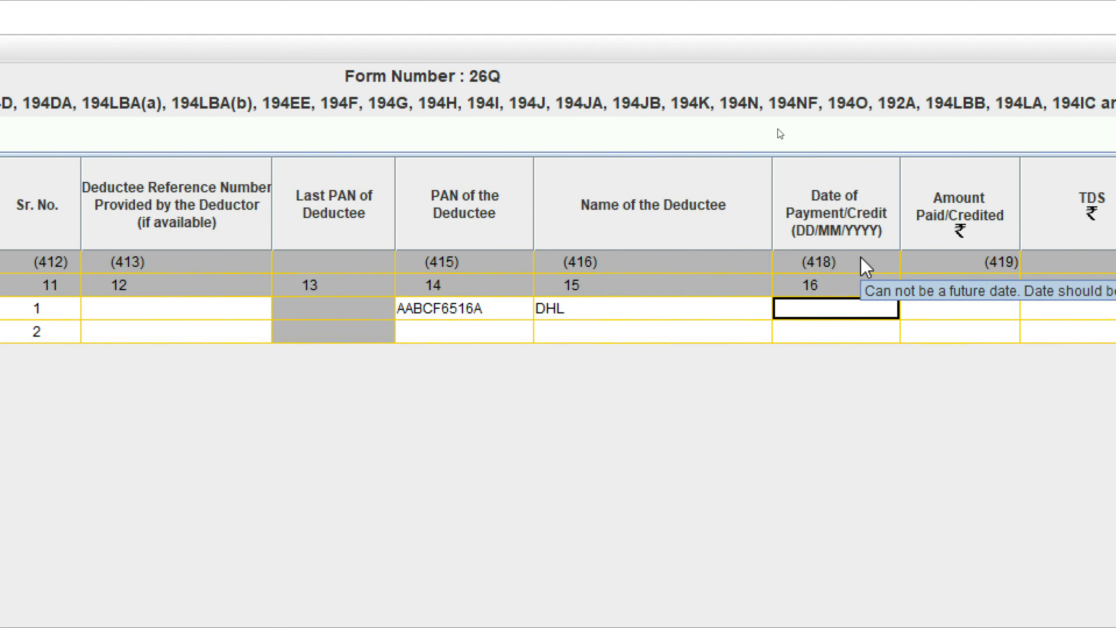
type("3")
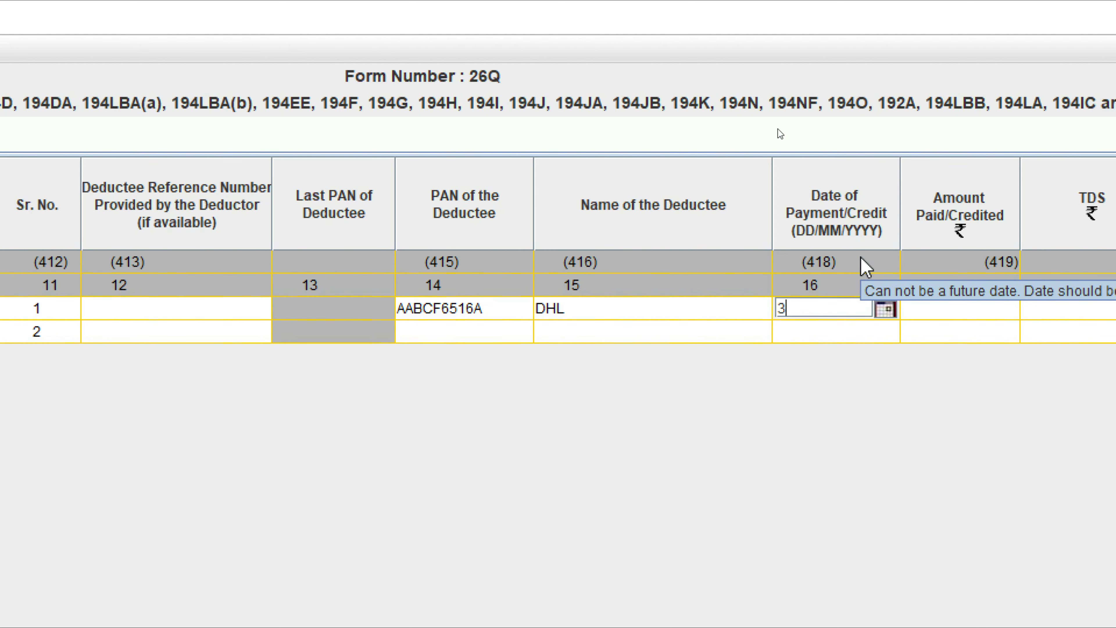
type("0/09/2021")
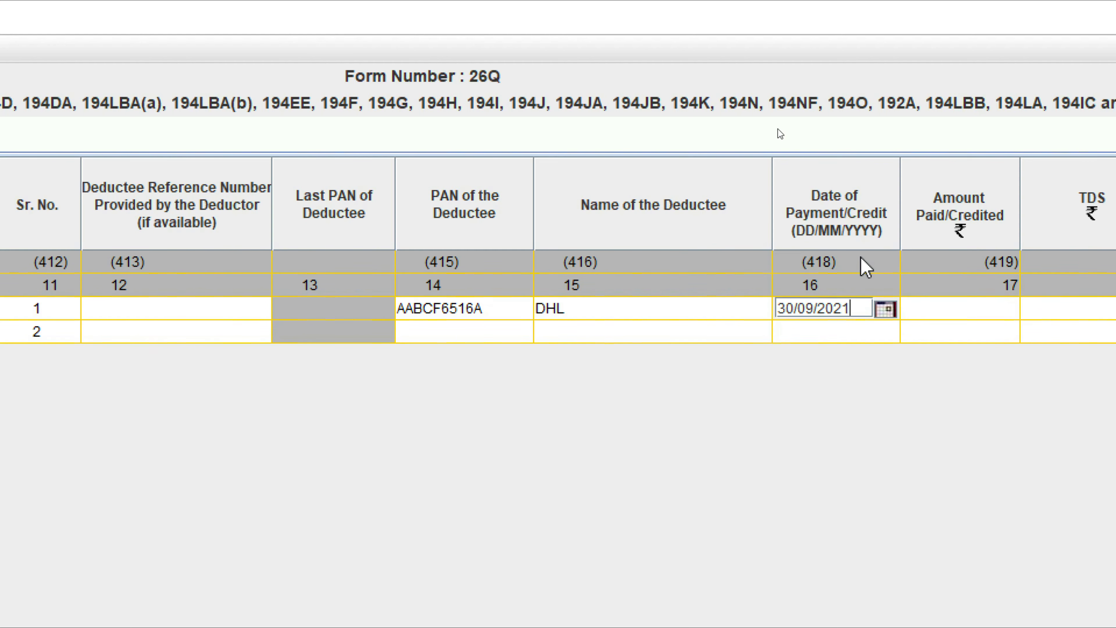
key("Tab")
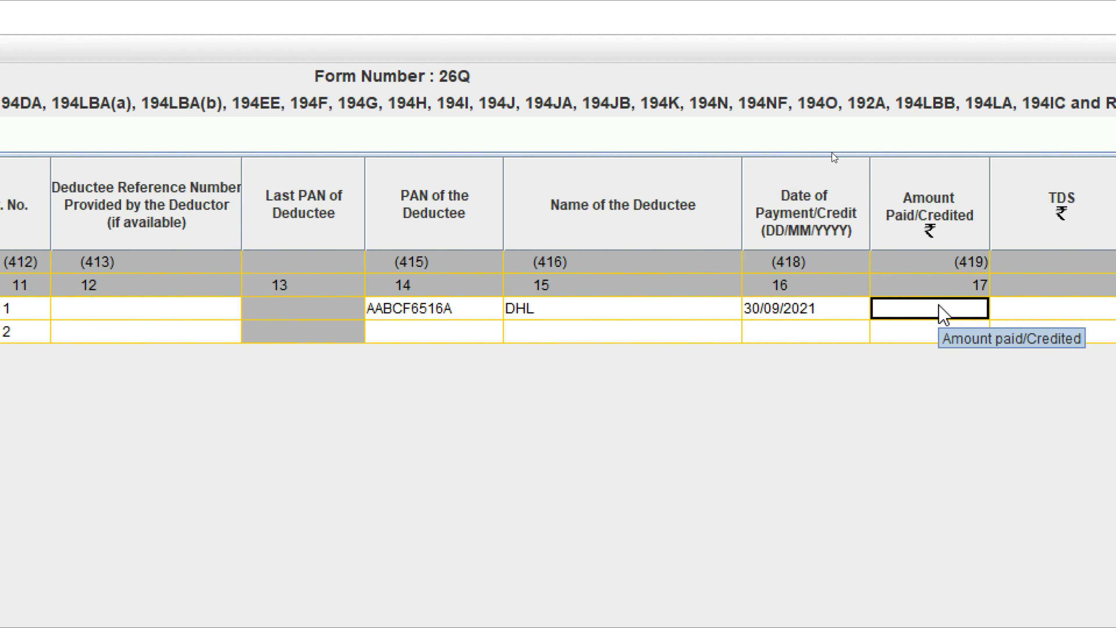
key("alt+Tab")
- Enter TDS 3011 for DHL's row, with surcharge and education cess both 0
type("3011")
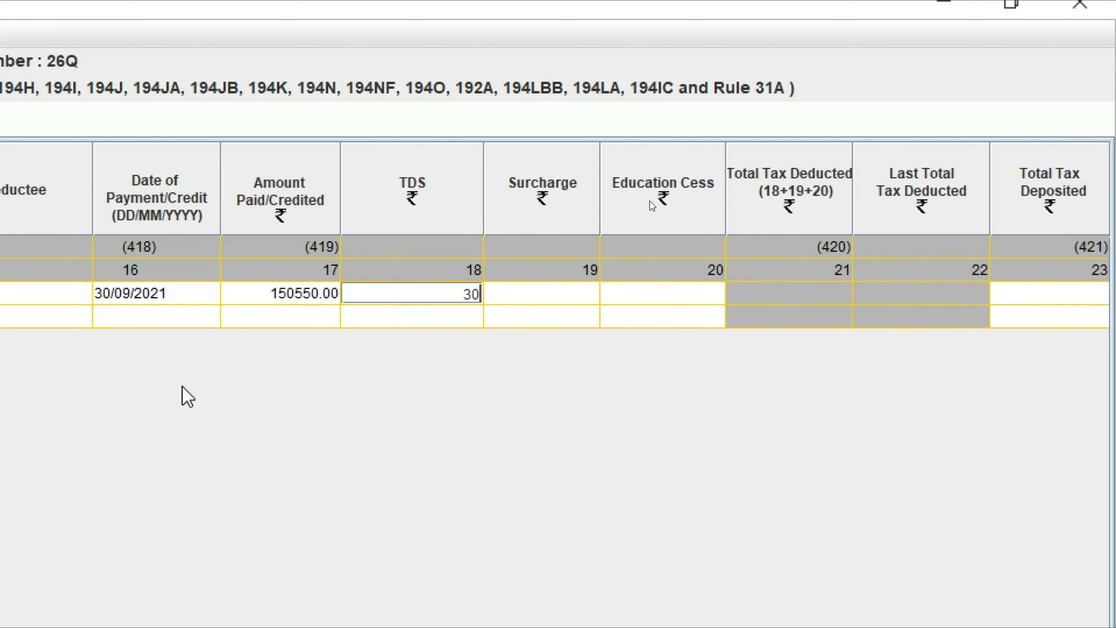
key("Tab")
type("0")
key("Tab")
type("0")
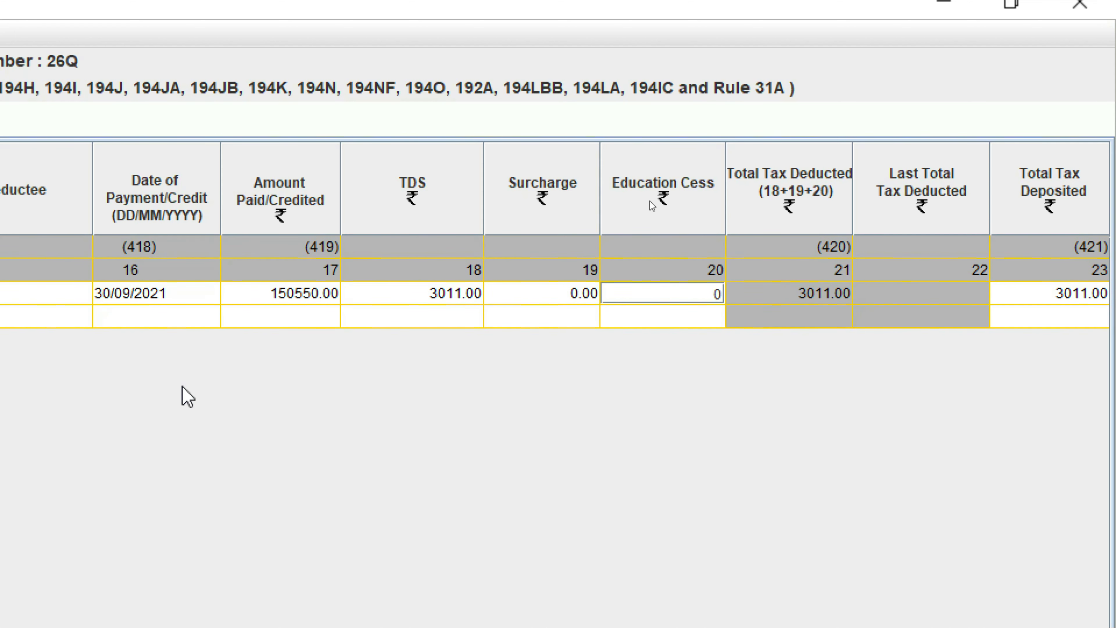
key("Tab")
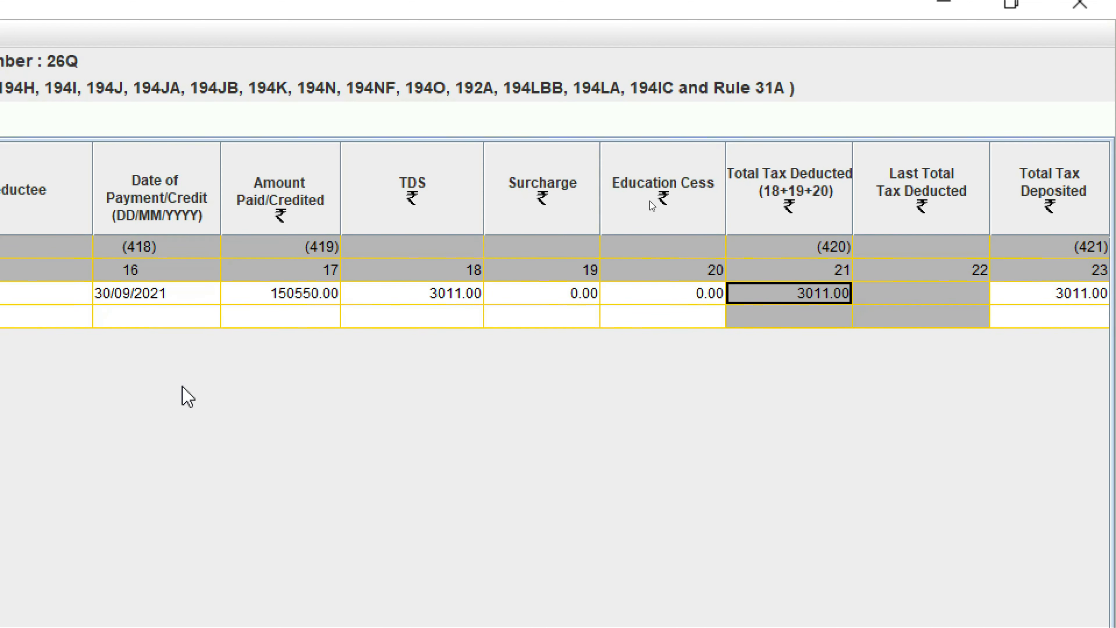
key("Tab")
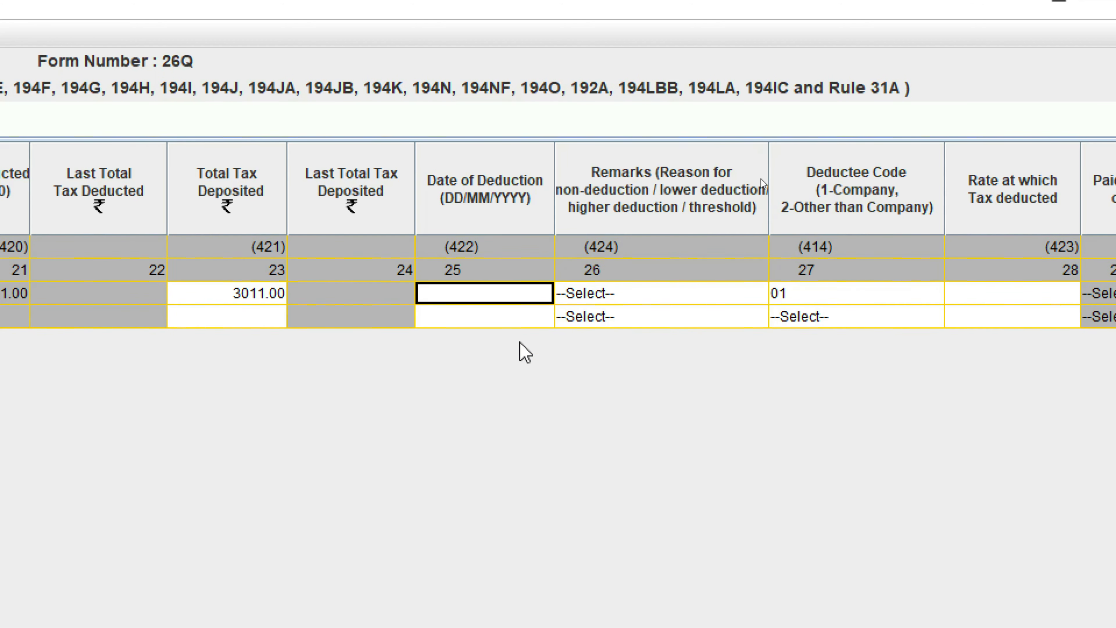
- Set DHL's deduction date to 30/09/2021, remarks to Y and rate to 2
type("30/09/2")
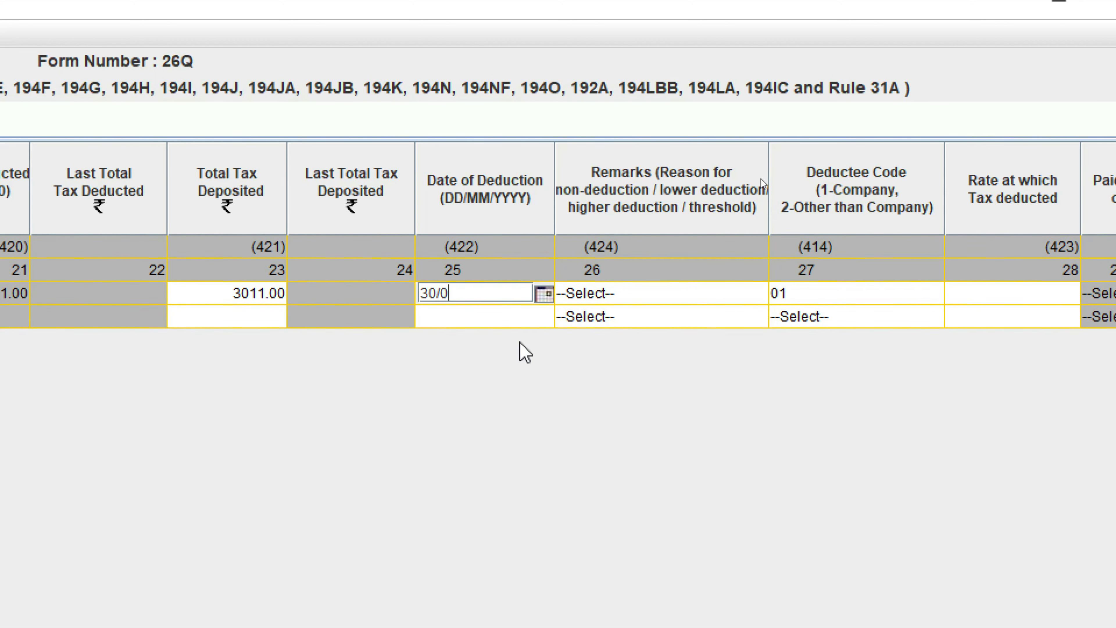
type("021")
key("Tab")
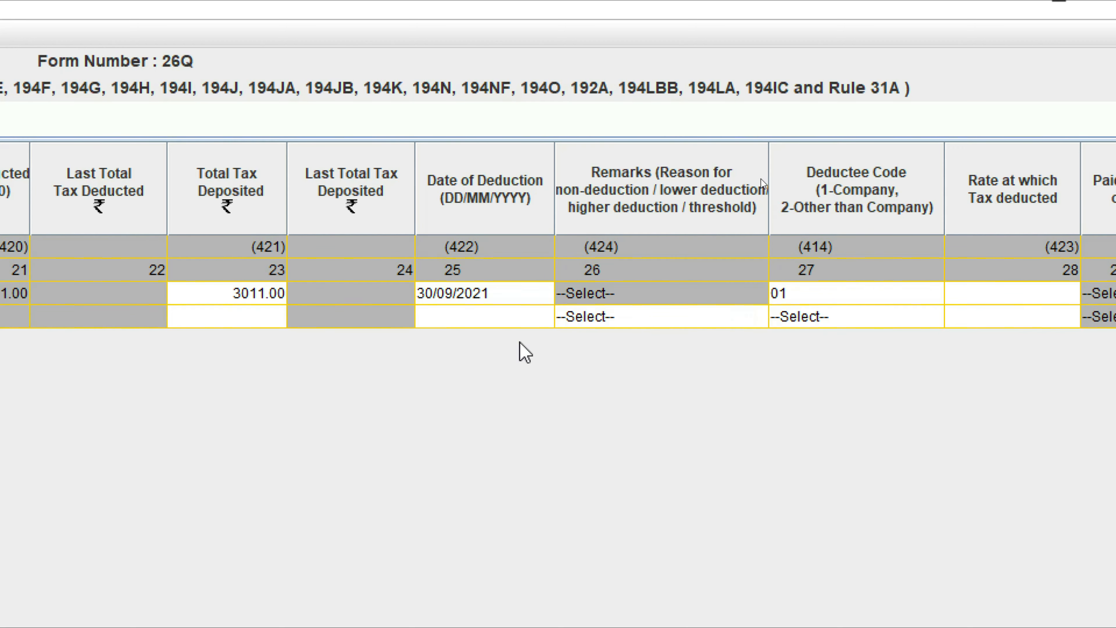
left_click(575, 453)
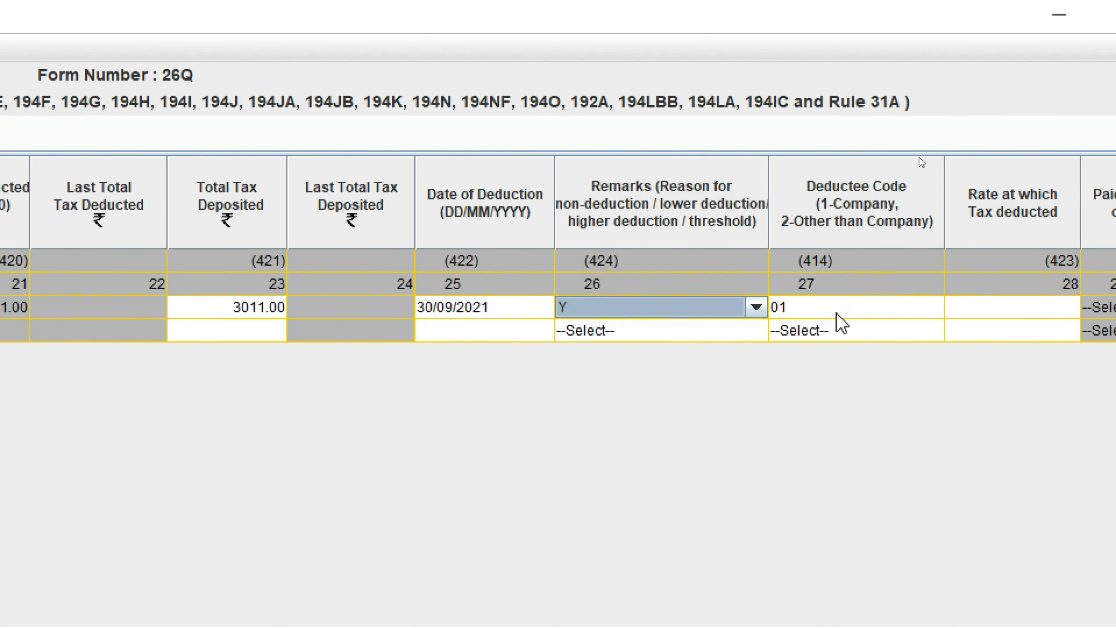
left_click(977, 313)
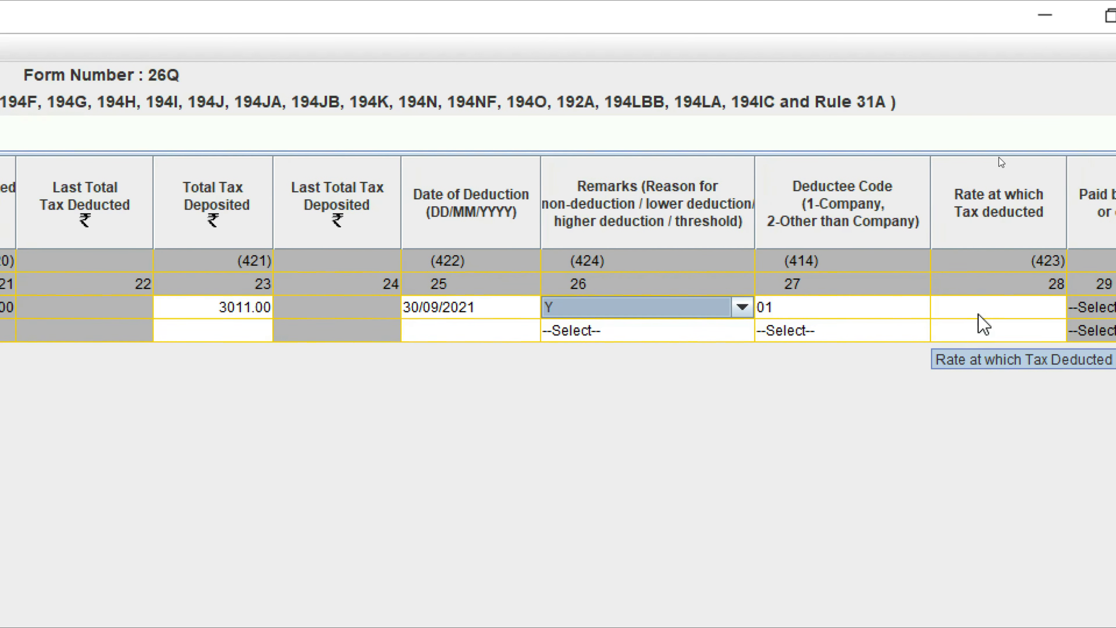
type("2")
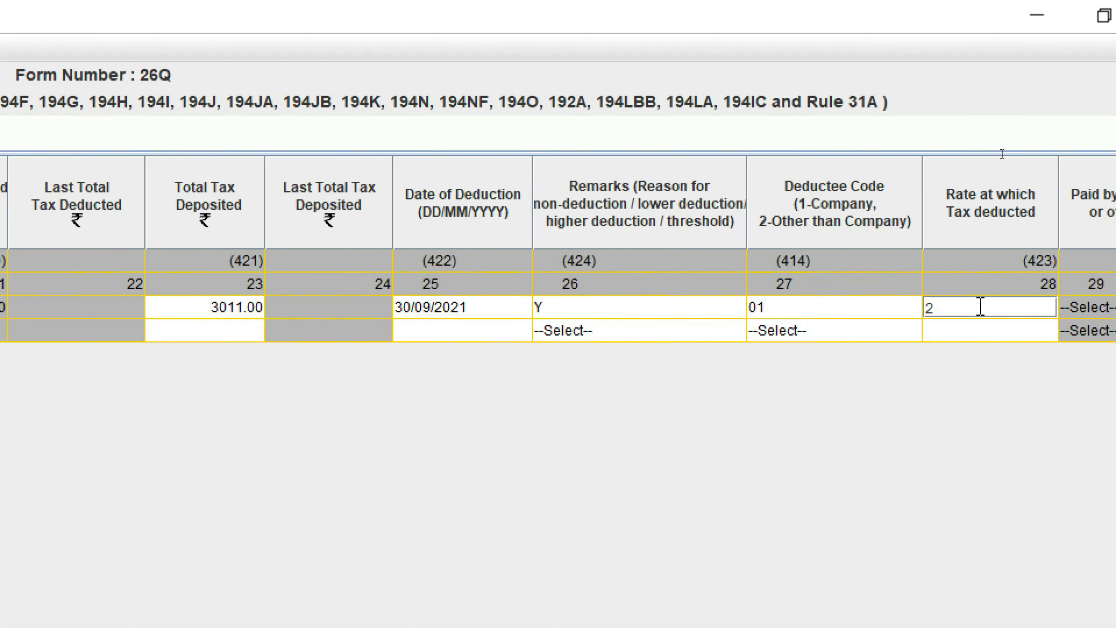
key("Tab")
key("Tab")
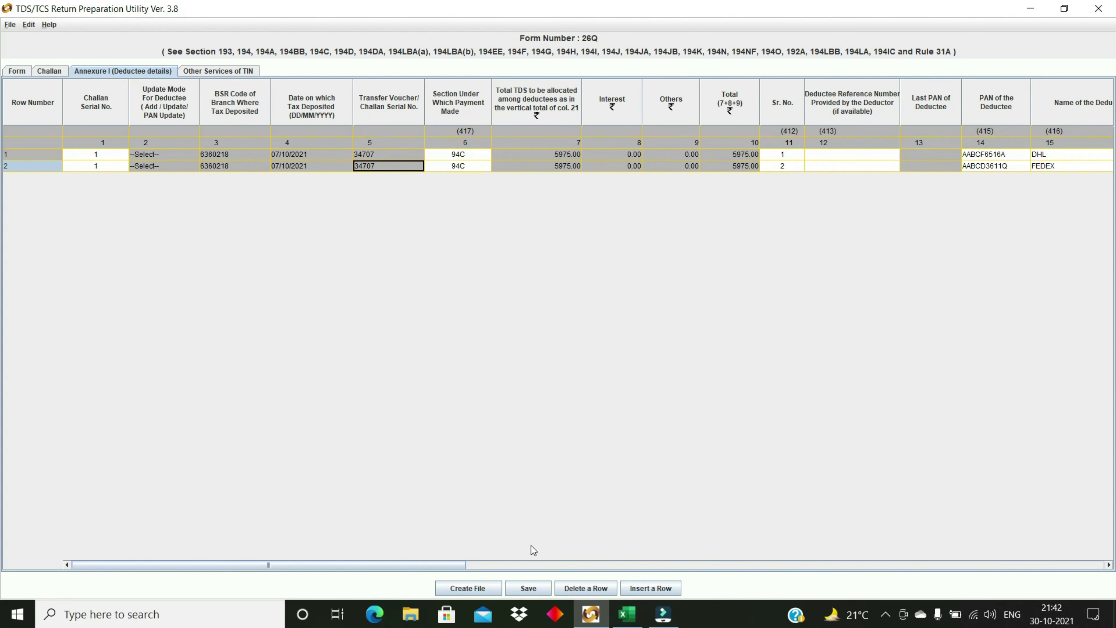
- Save the Form 26Q return as file Q2 in the Desktop Q2 folder and acknowledge the success message
left_click(530, 588)
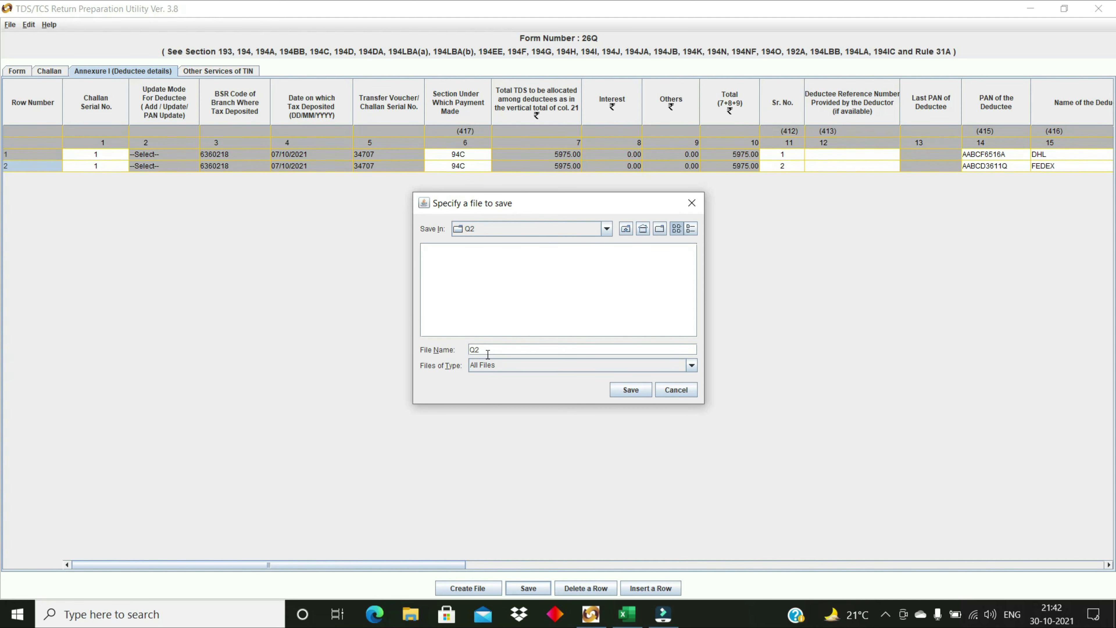
left_click(628, 392)
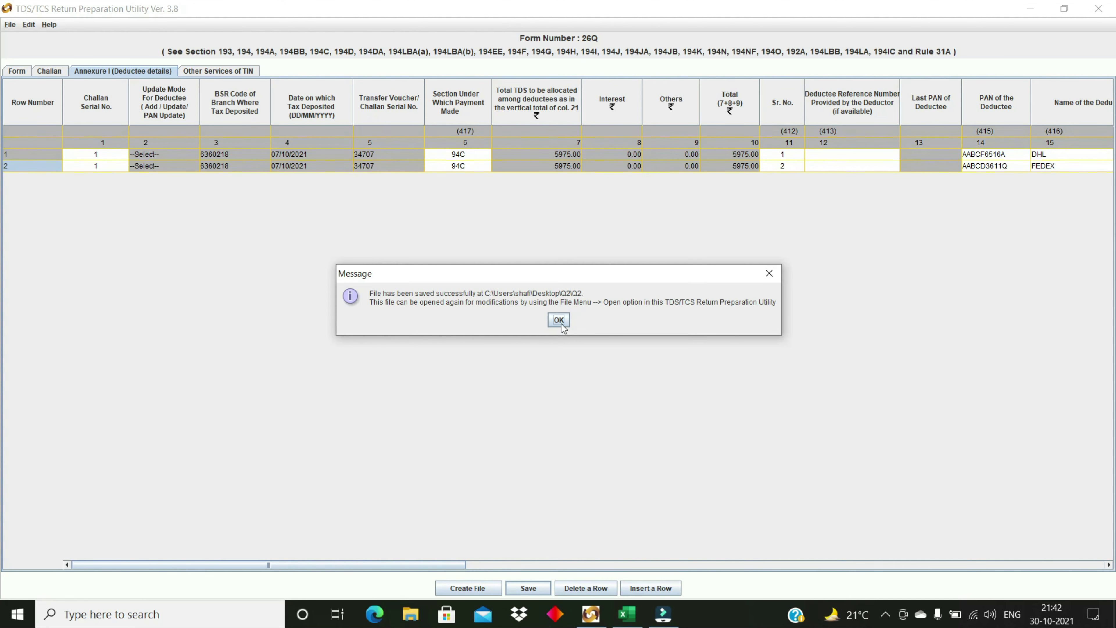
left_click(559, 320)
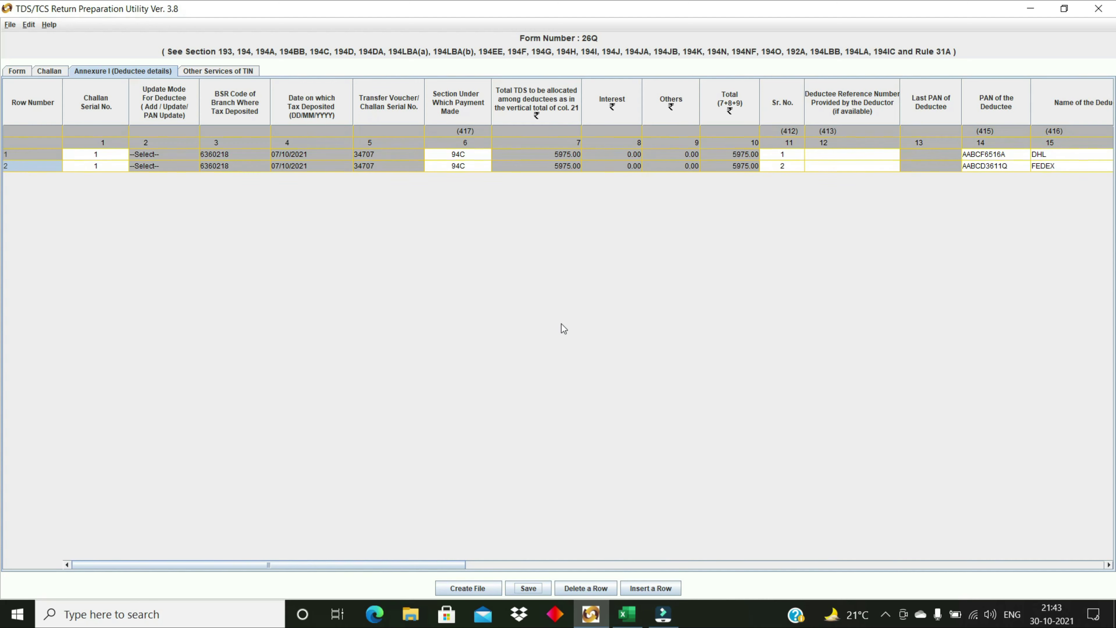
- Start FVU file creation with the challan CSI file selected and the report path set to Q2
left_click(462, 587)
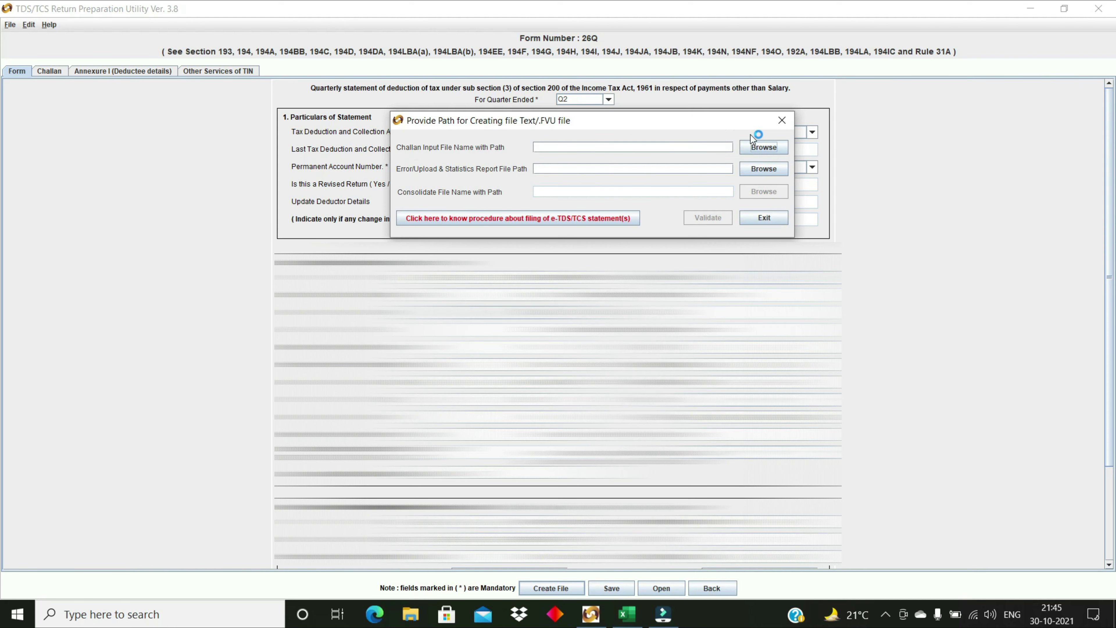
left_click(764, 149)
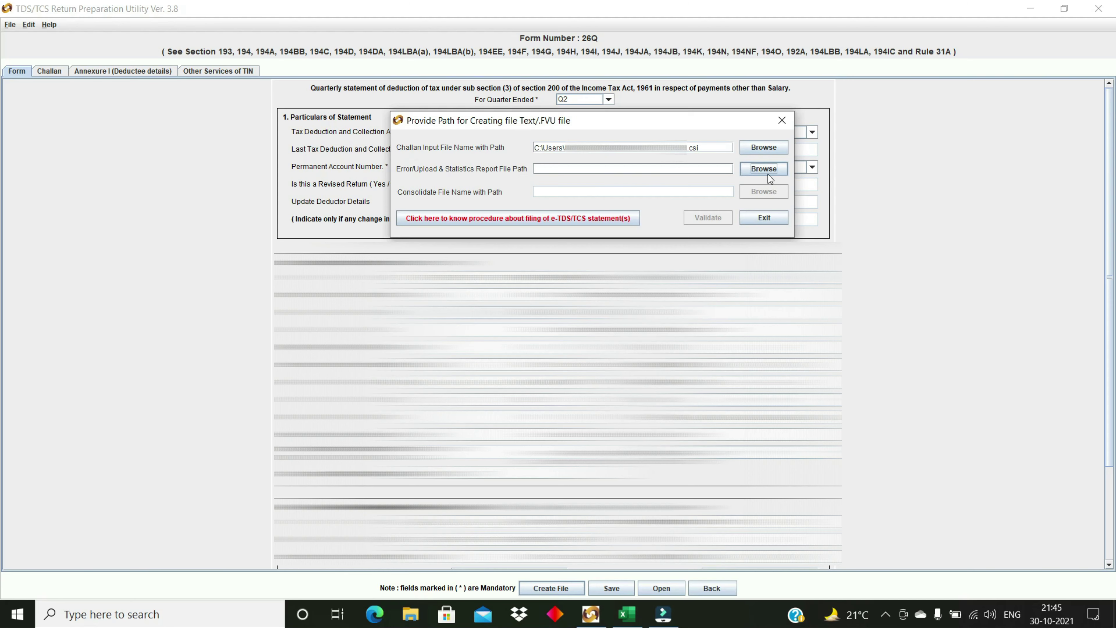
left_click(767, 168)
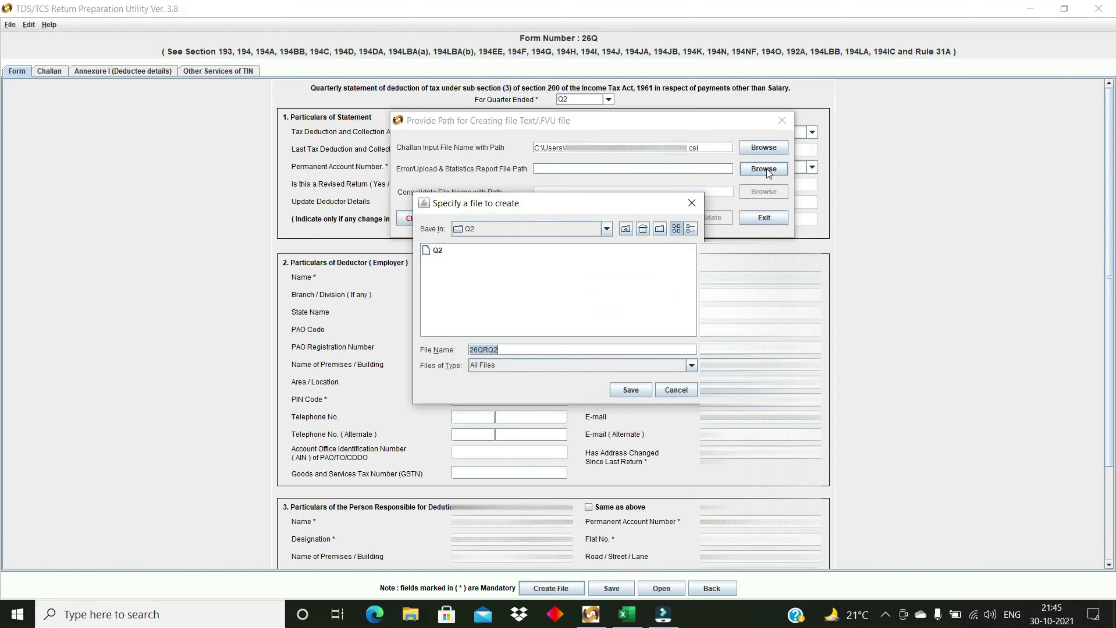
left_click(437, 250)
left_click(629, 391)
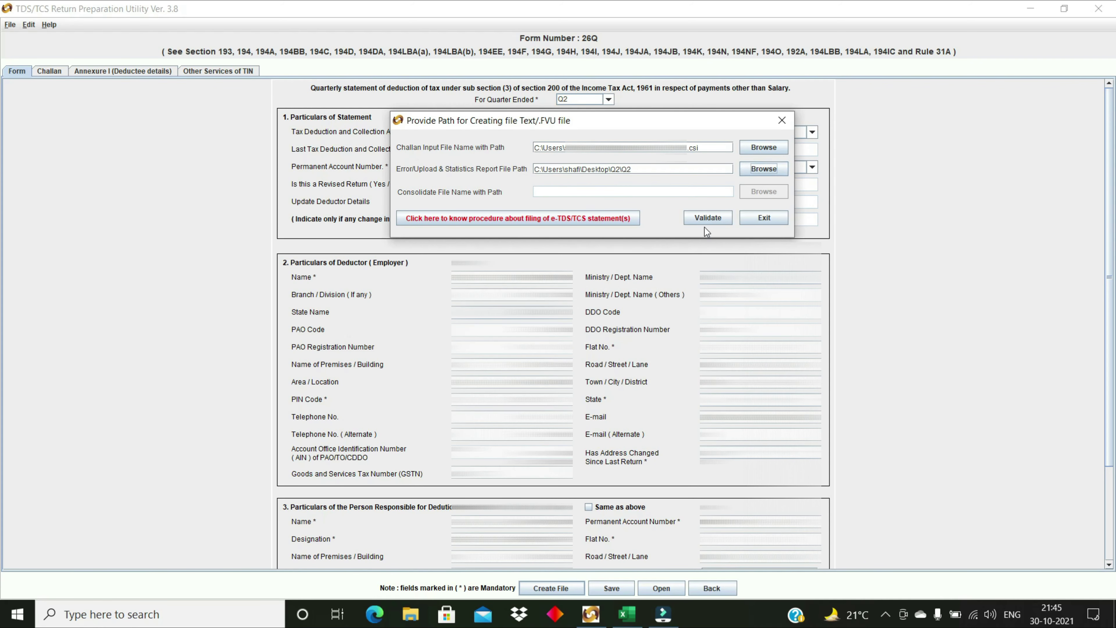
- Validate the return to generate the FVU file and dismiss the confirmation messages
left_click(705, 217)
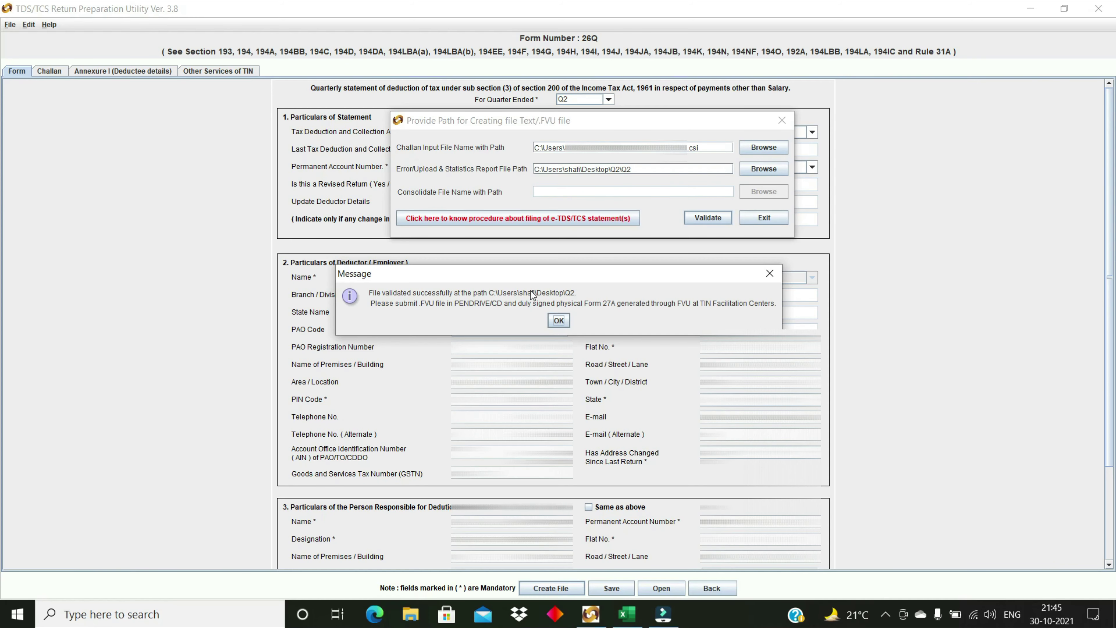
left_click(558, 321)
left_click(559, 321)
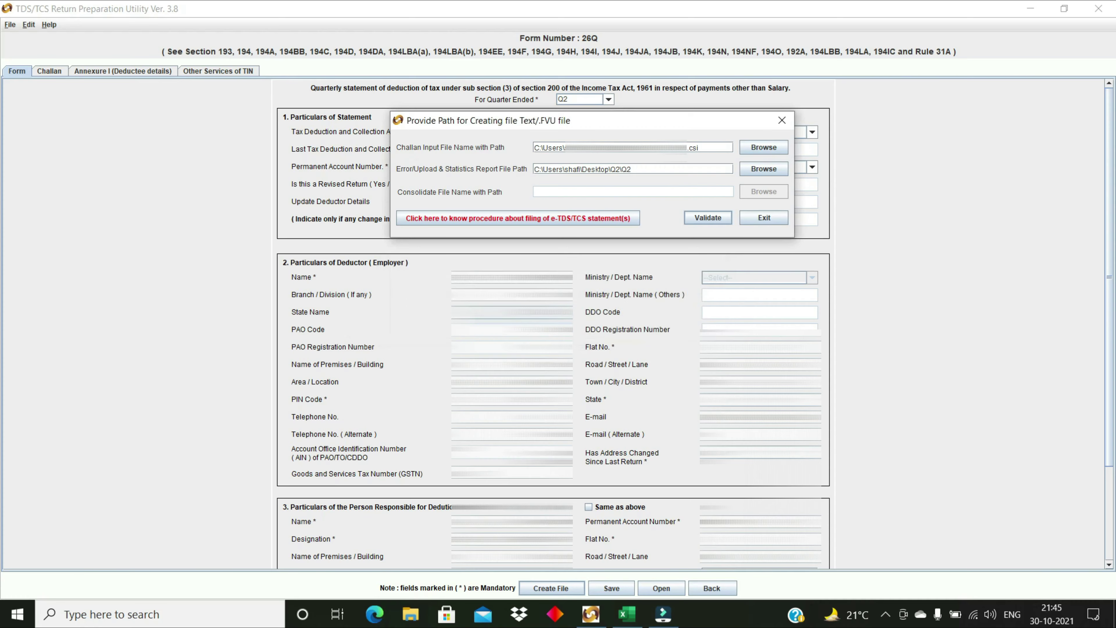